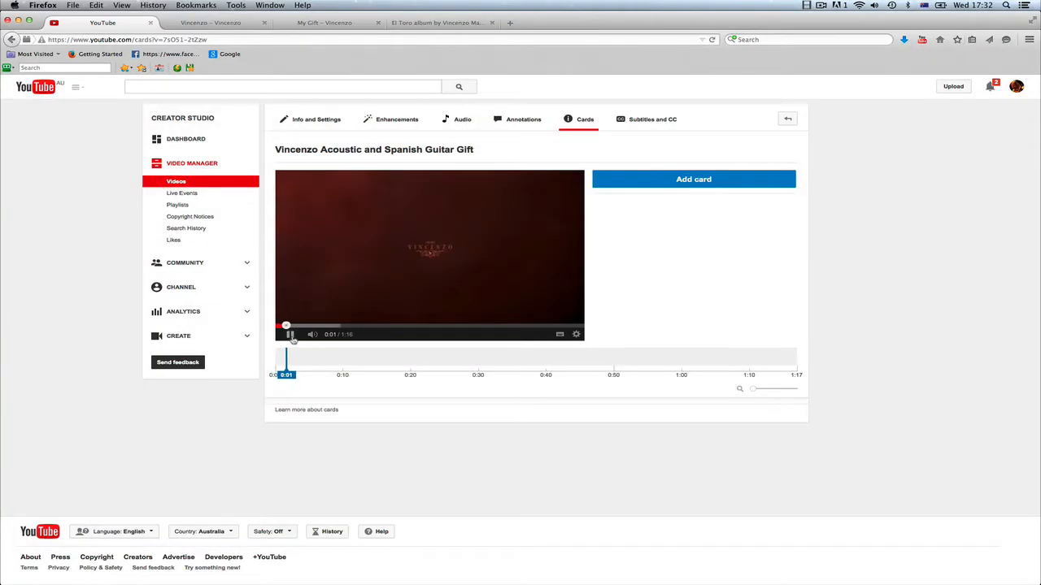
Preview the passage around the web address text, set the playhead to 0:32 and start an associated website card there
left_click_drag(289, 327, 411, 327)
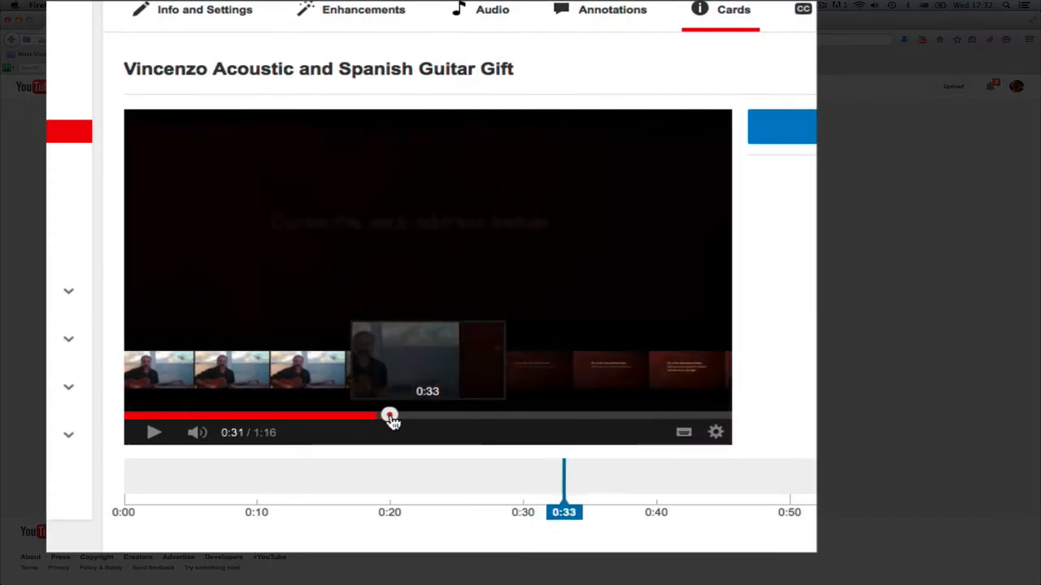
left_click_drag(391, 419, 394, 417)
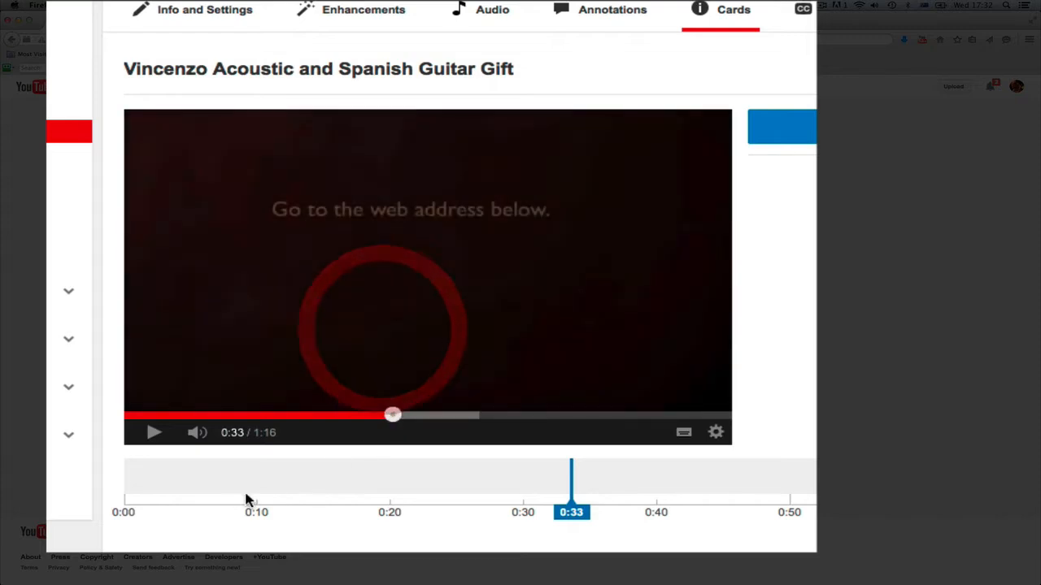
left_click(152, 438)
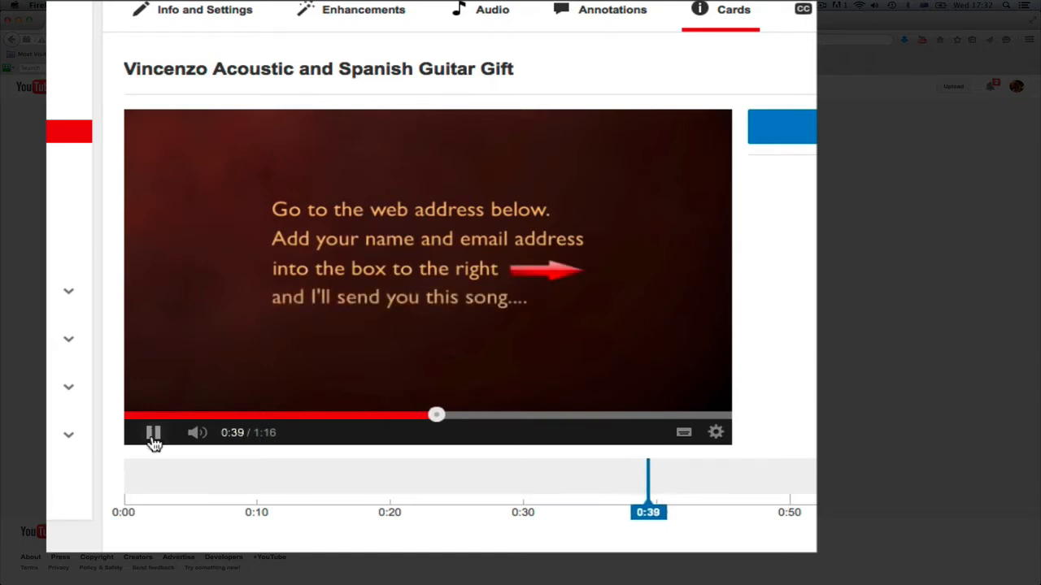
left_click(154, 437)
left_click_drag(437, 416, 407, 419)
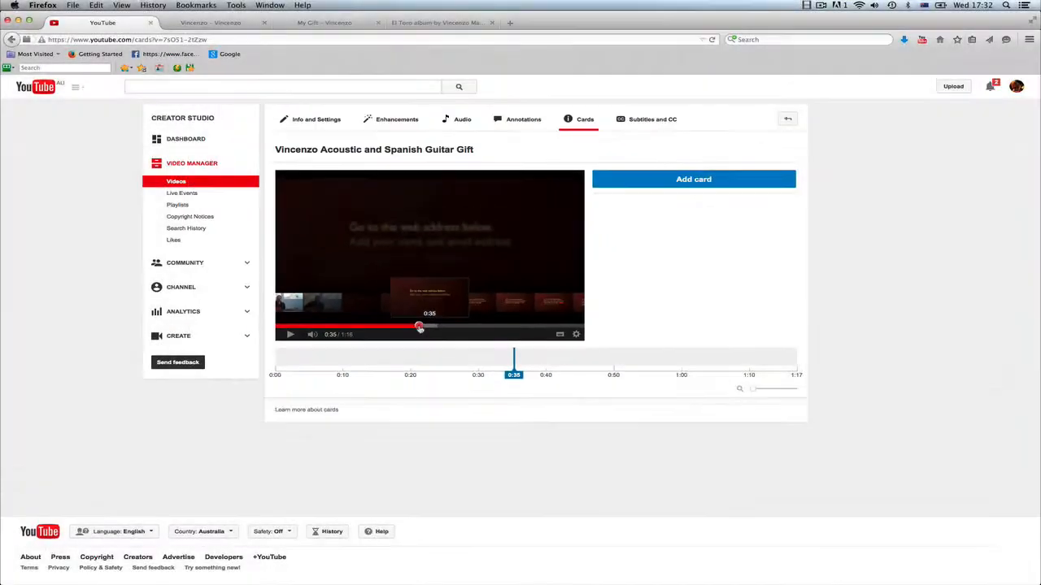
left_click_drag(420, 327, 411, 326)
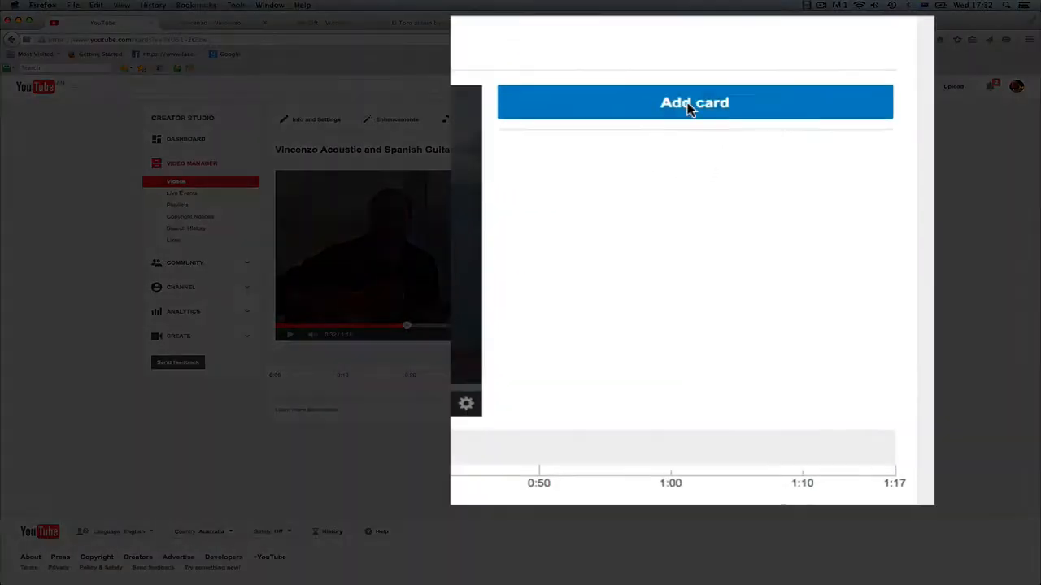
left_click(692, 109)
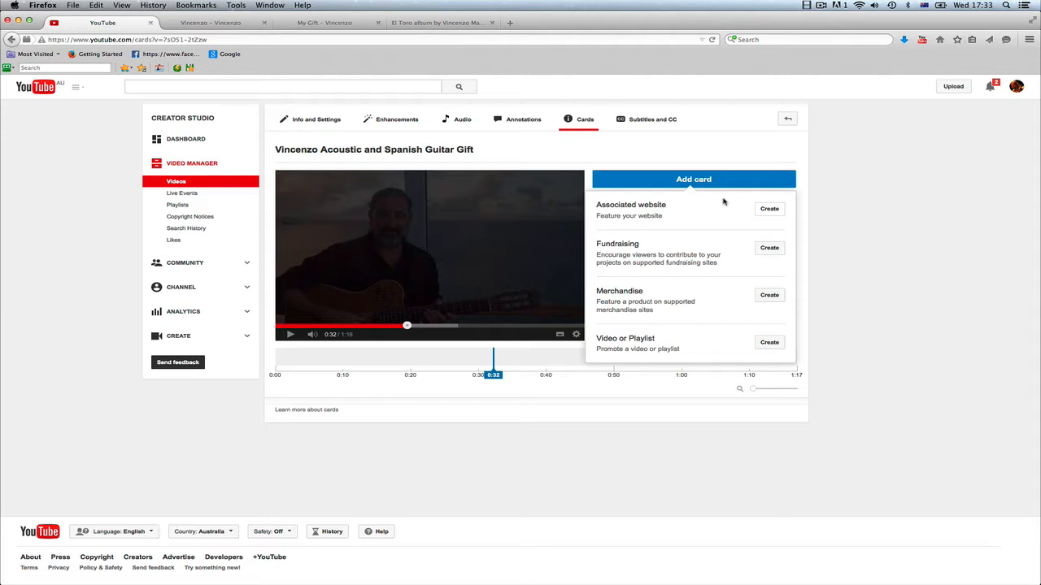
left_click(769, 209)
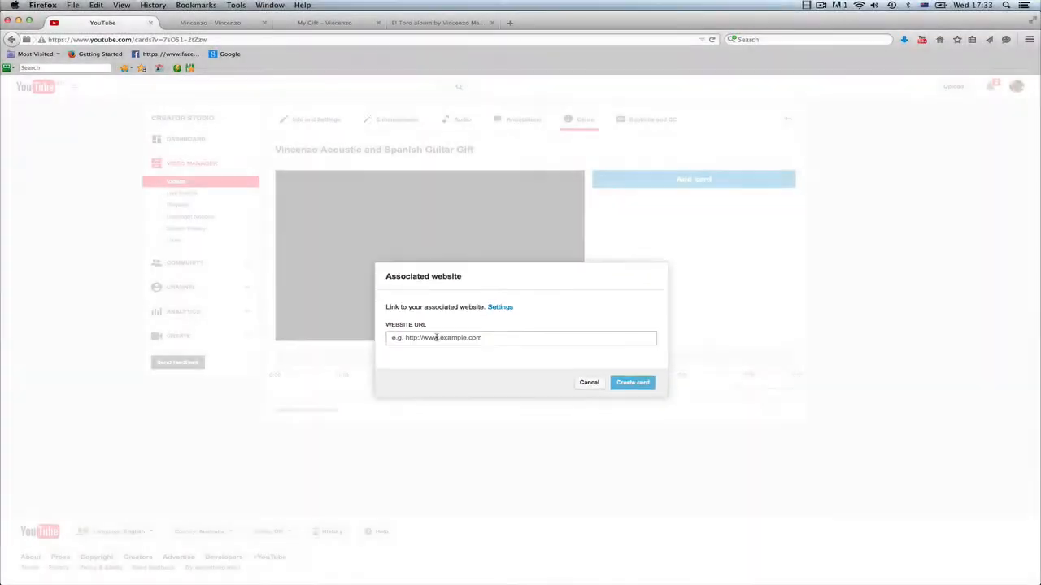
Look at the Vincenzo website's gift offer on the home page and the name and email form on its My Gift page
left_click(203, 22)
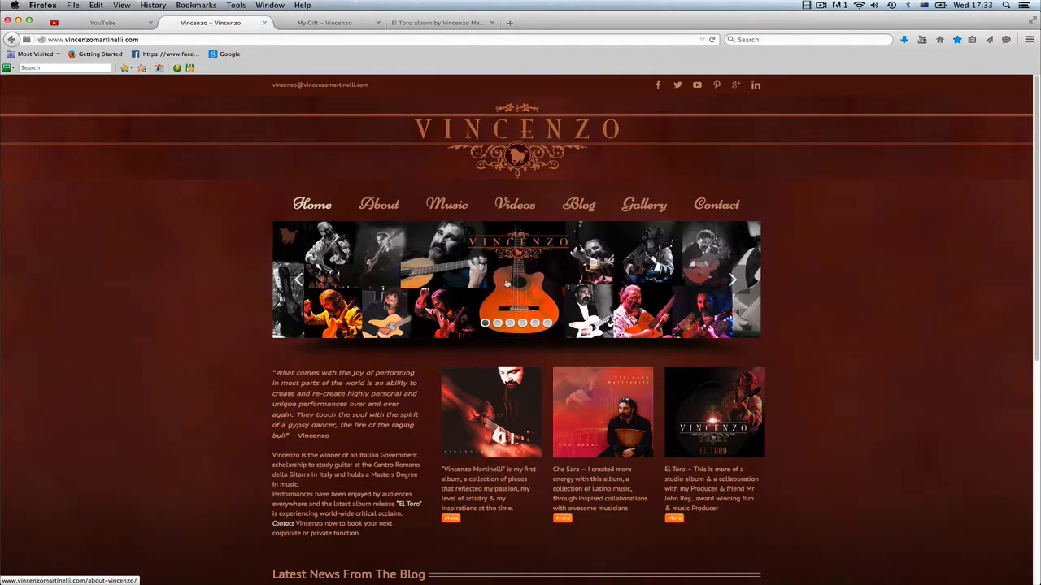
left_click(498, 323)
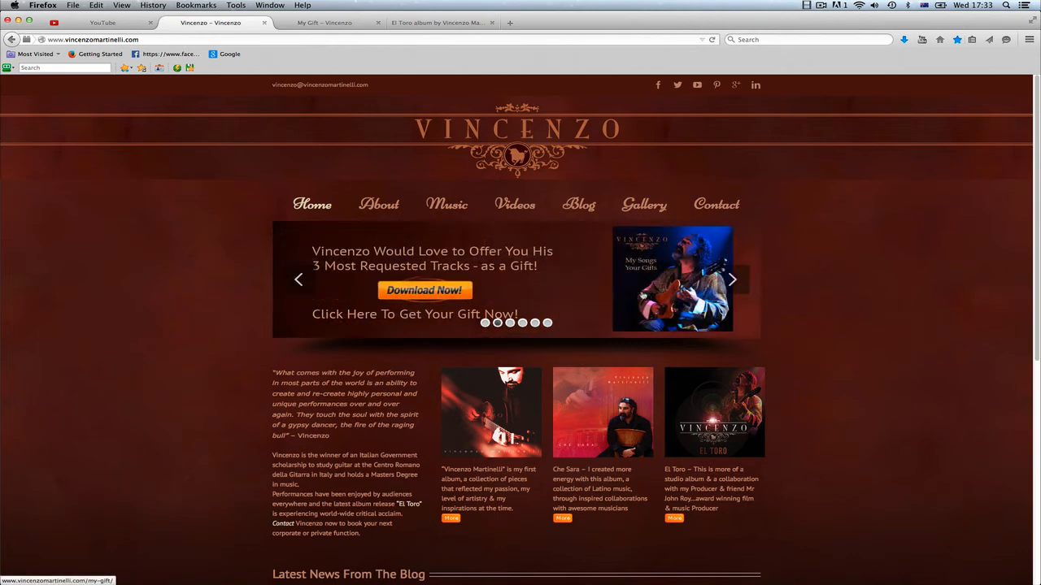
left_click(424, 291)
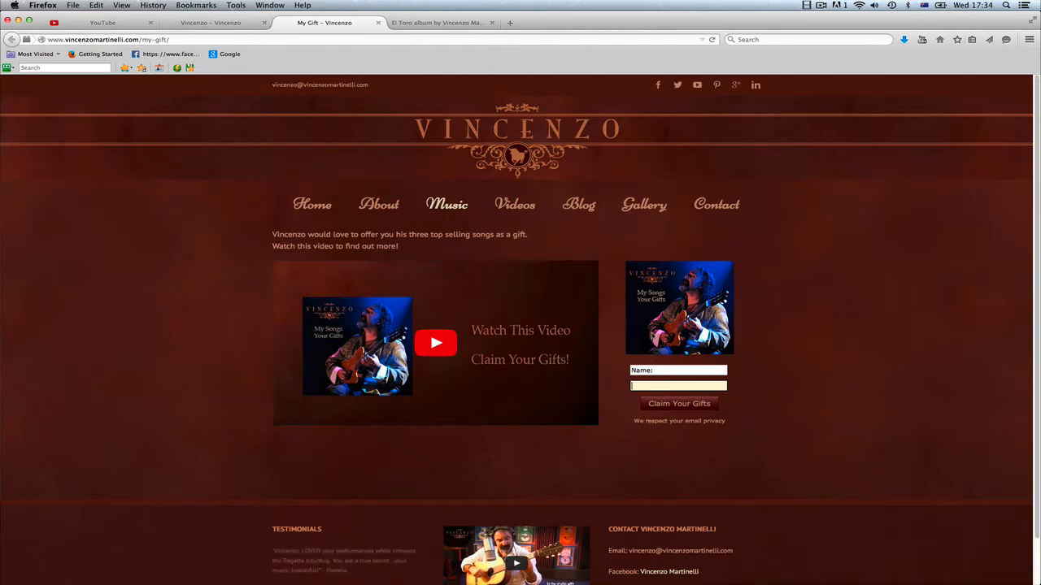
left_click(655, 333)
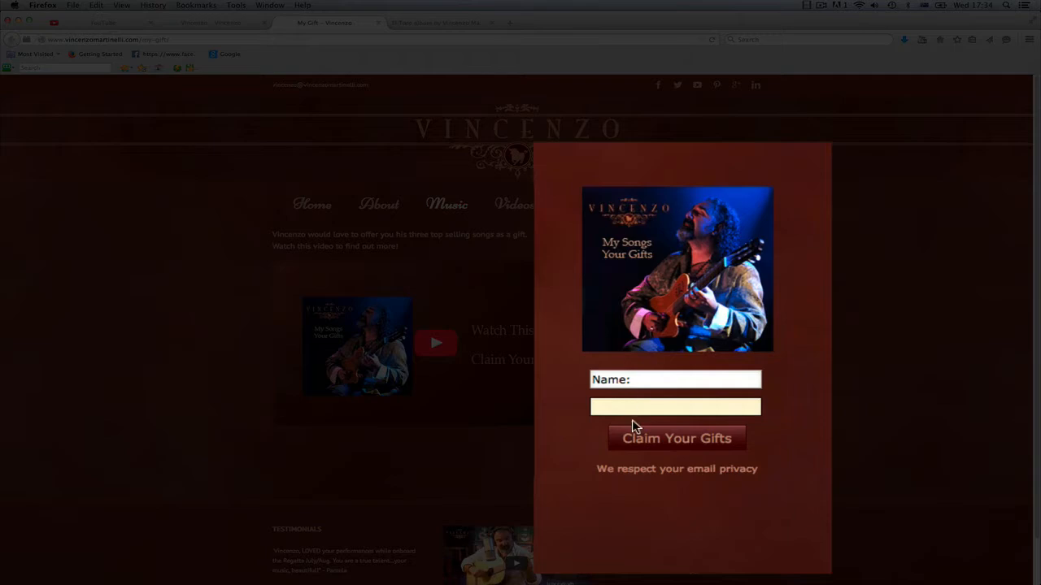
left_click(642, 411)
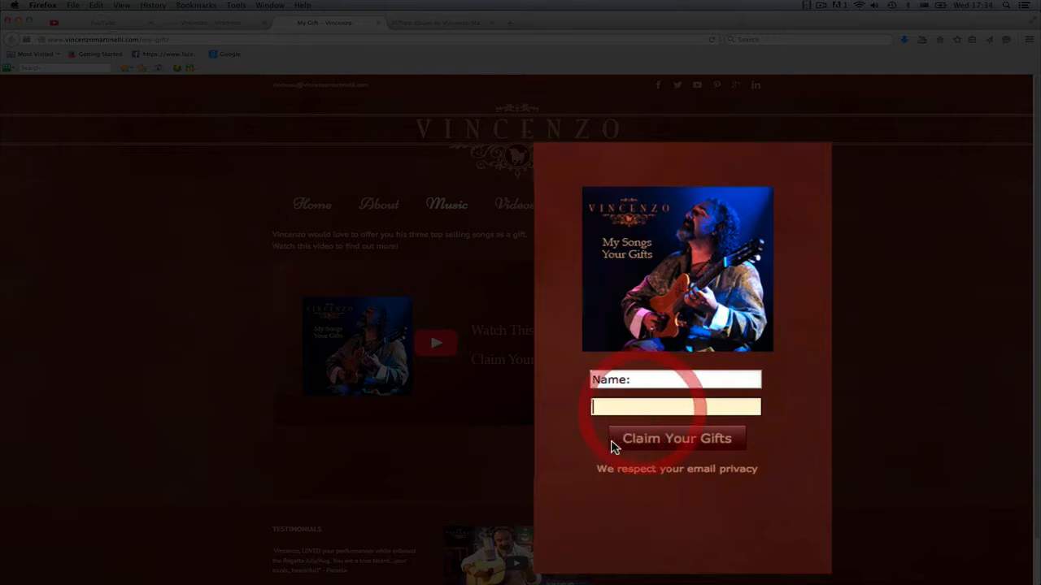
left_click(561, 447)
left_click(323, 156)
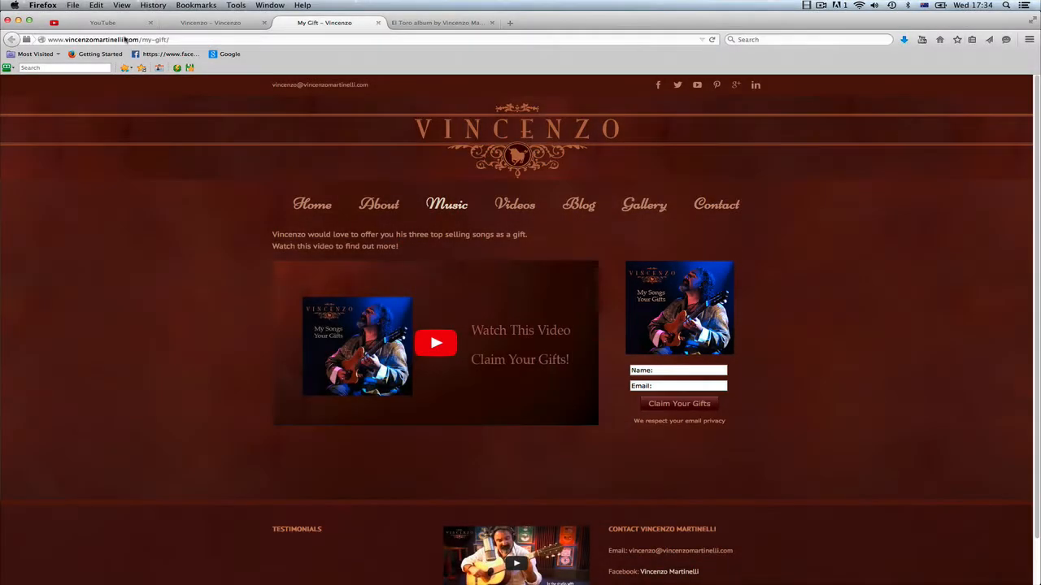
left_click(180, 39)
key("super+c")
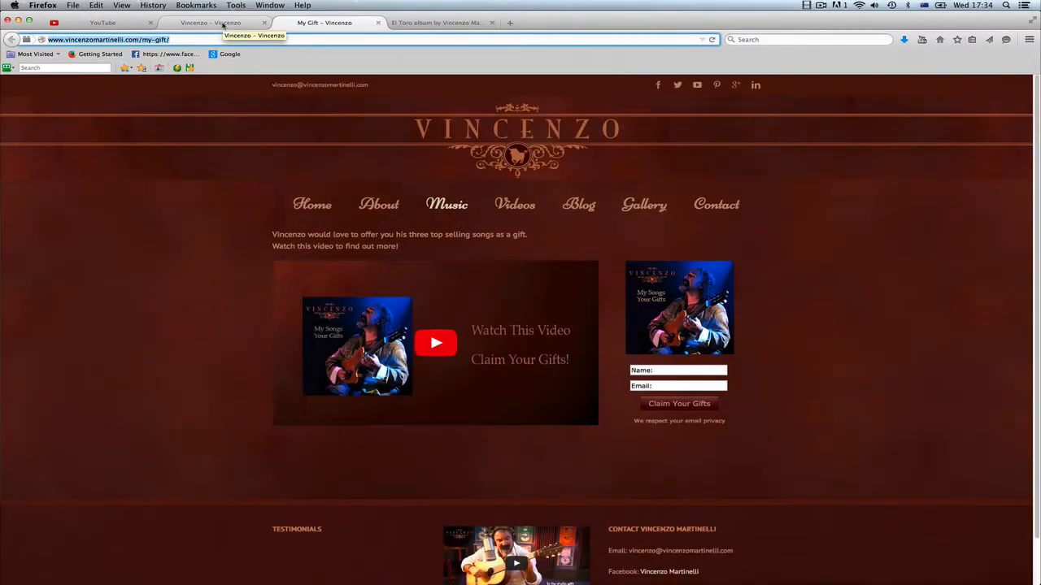
left_click(104, 23)
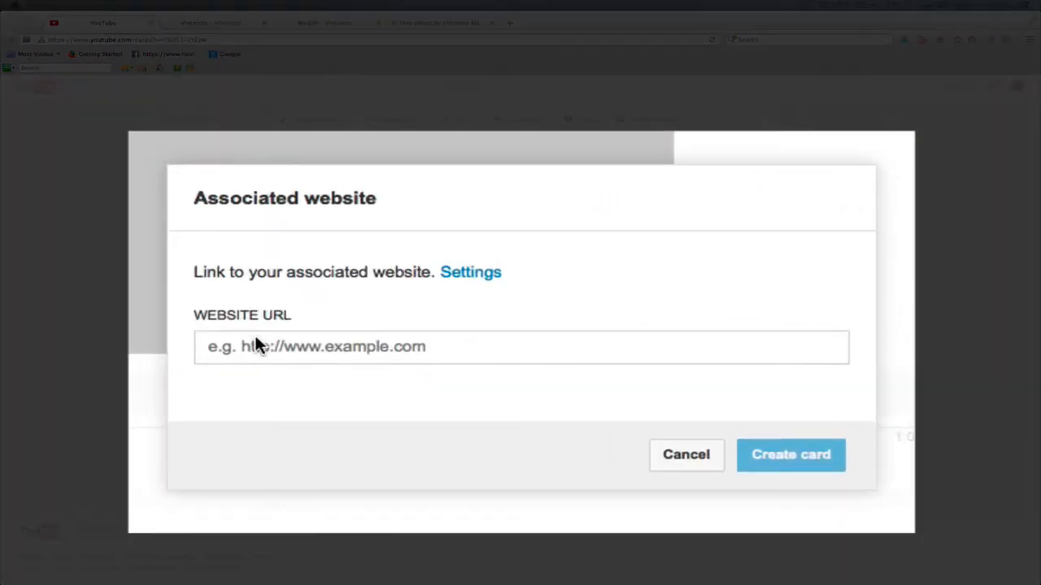
left_click(411, 337)
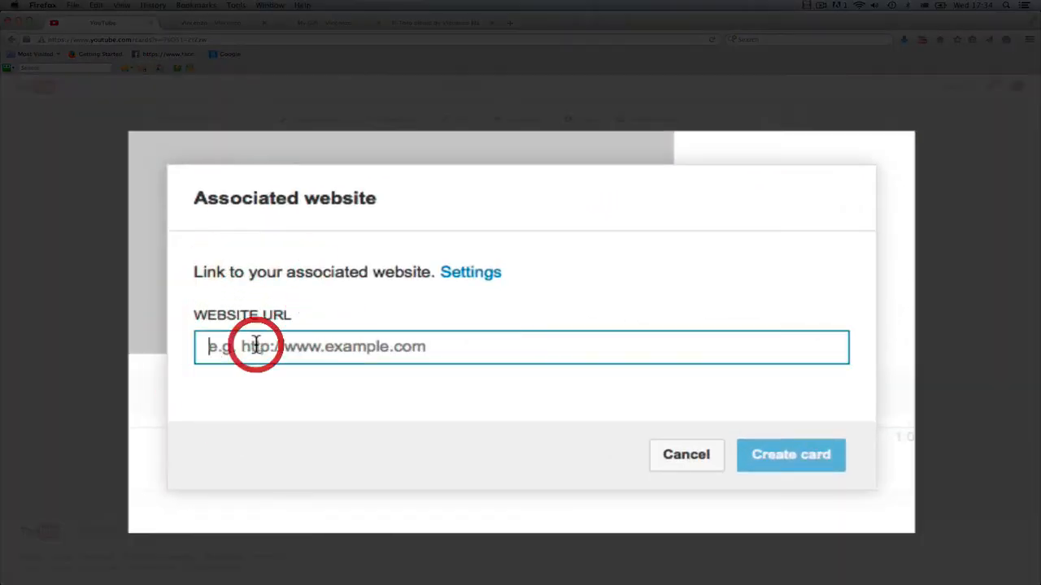
key("super+v")
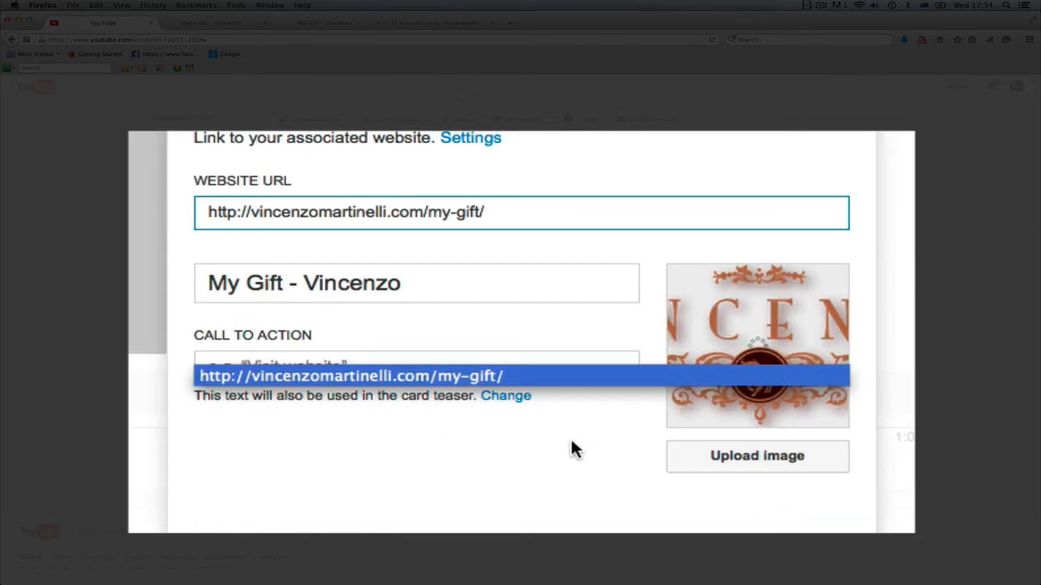
left_click(572, 443)
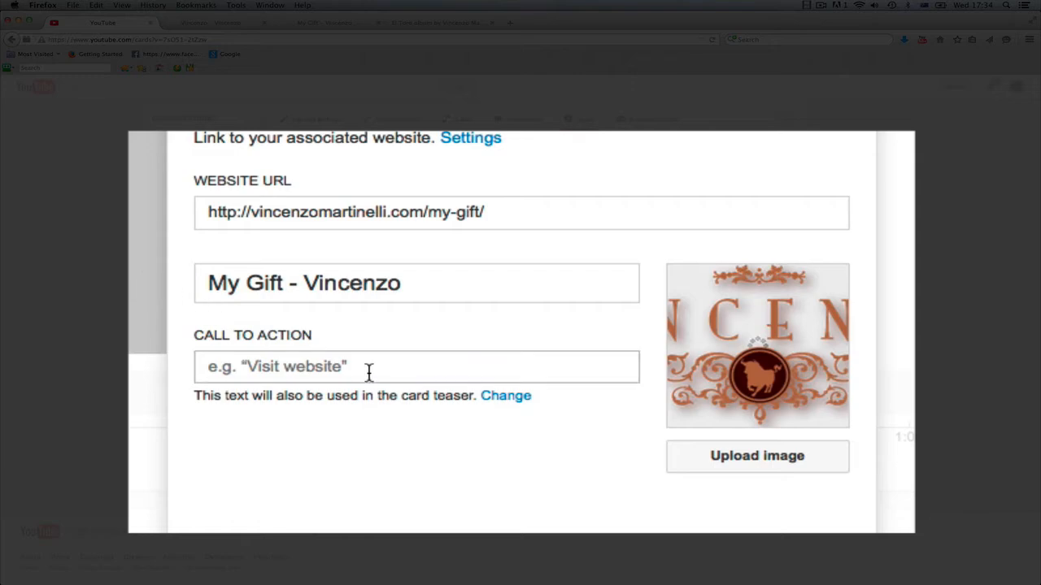
Upload Vincenzo-My-Songs-Your-GiftsAweber.jpg as the card's image
left_click(746, 457)
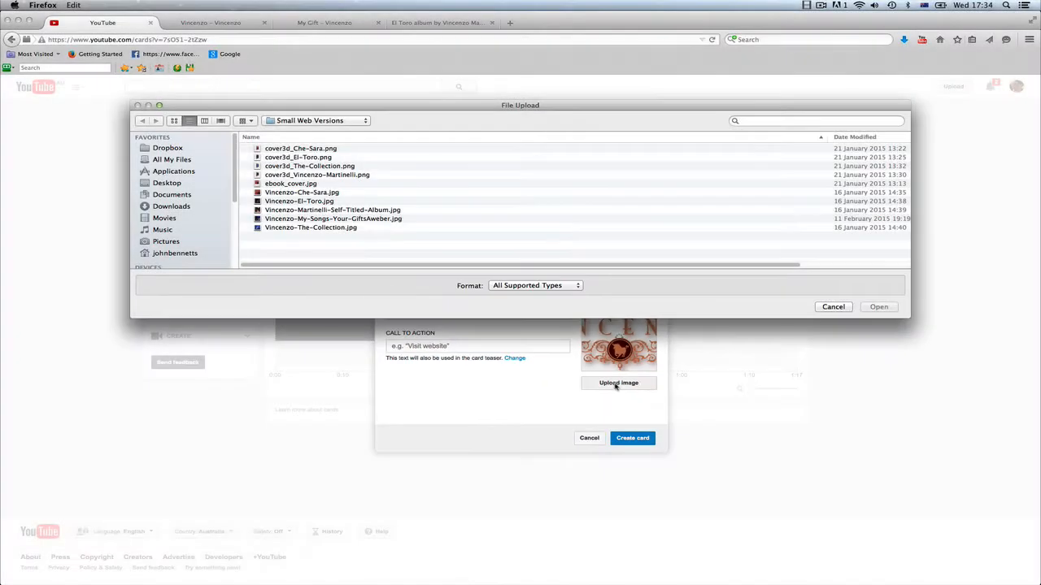
left_click(365, 218)
left_click(878, 308)
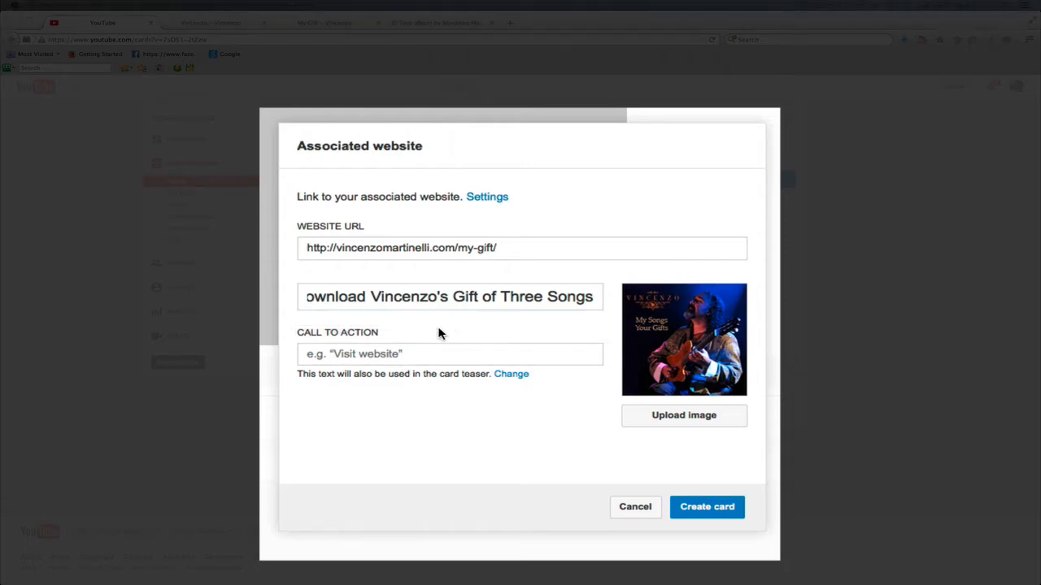
Set the call to action to "Download Your Gift Now!" and create the associated website card
left_click(411, 361)
left_click(298, 354)
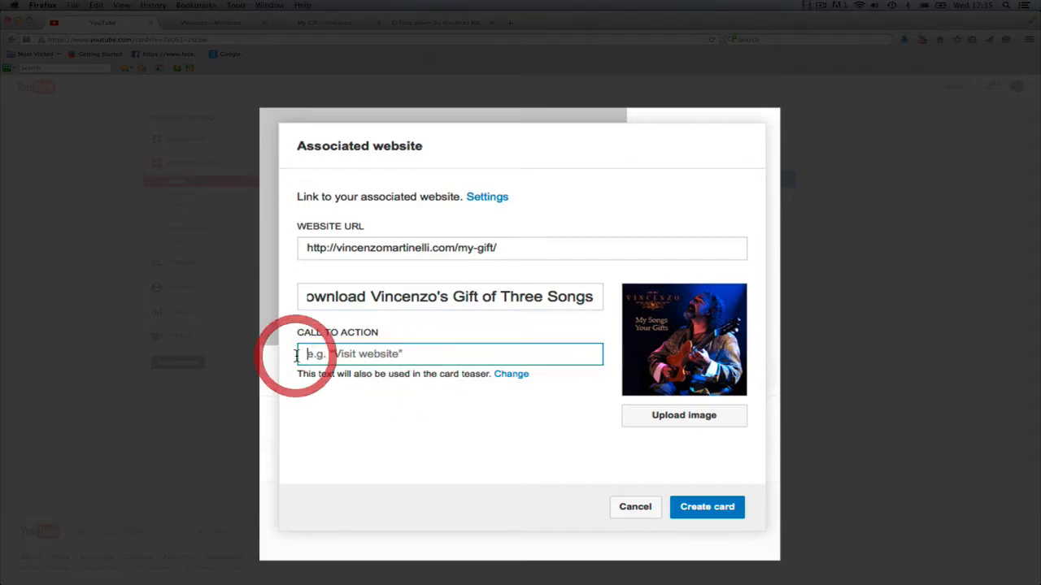
type("Download Your Gift Now!")
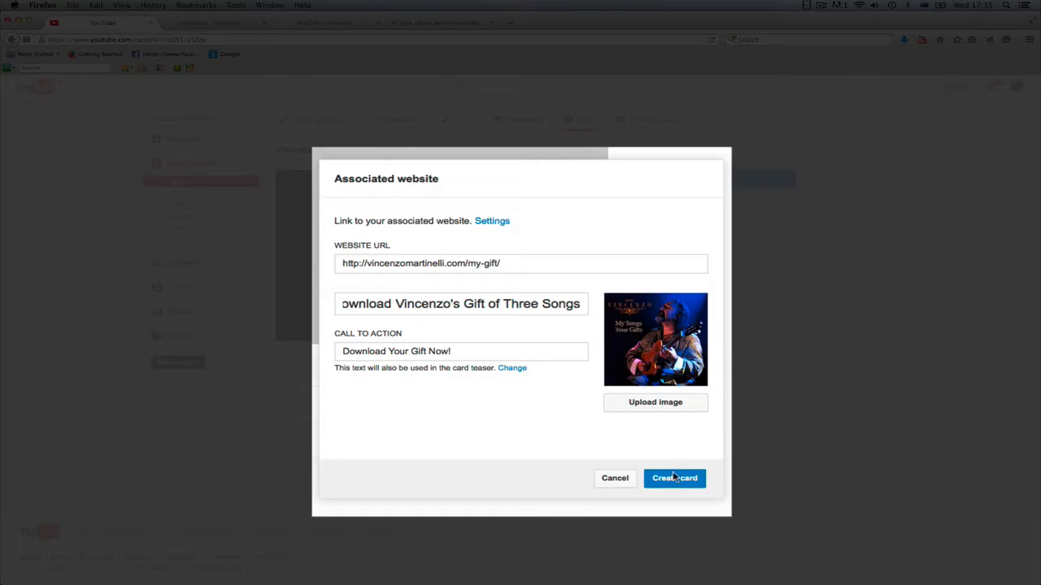
left_click(668, 481)
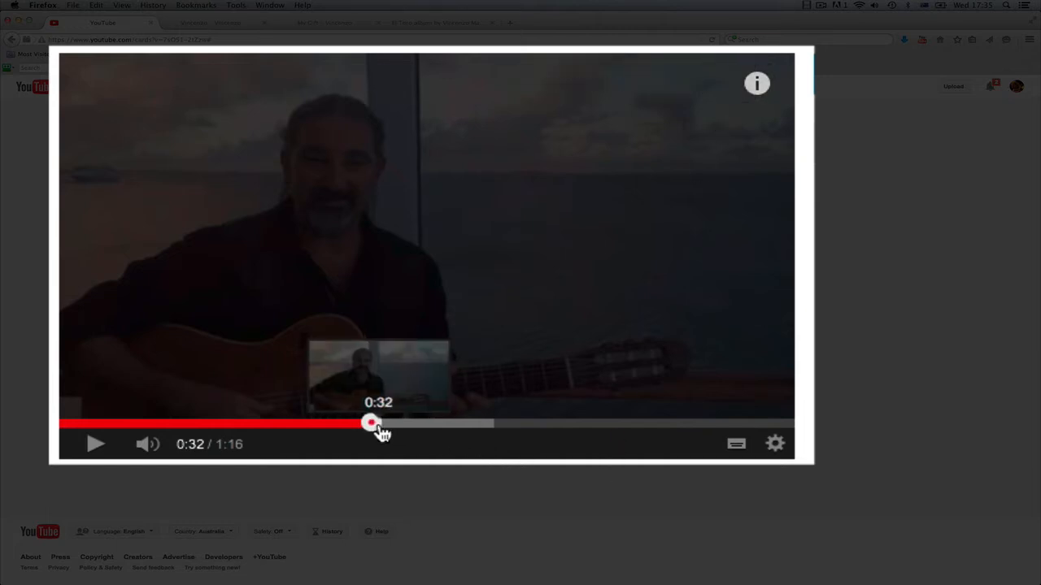
Test the new card by playing the video from 0:31, opening the card, pausing playback and following the card's link
left_click_drag(379, 431, 363, 431)
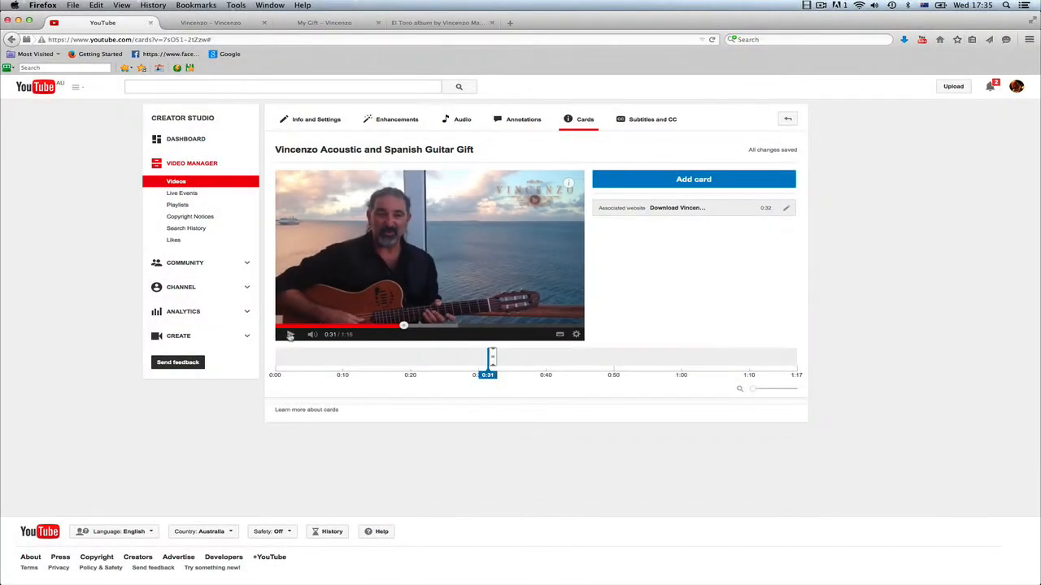
left_click(291, 334)
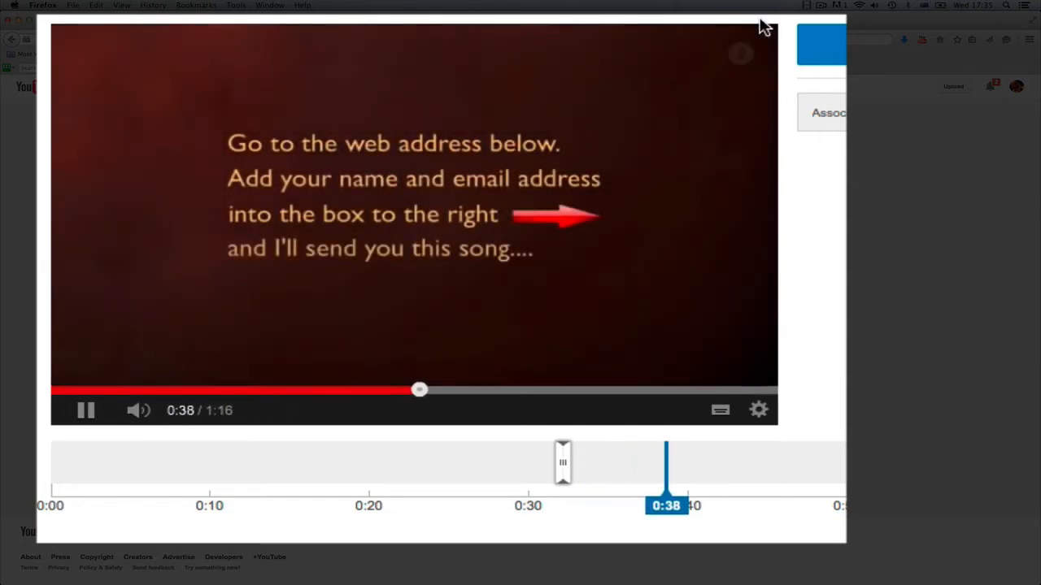
left_click(739, 56)
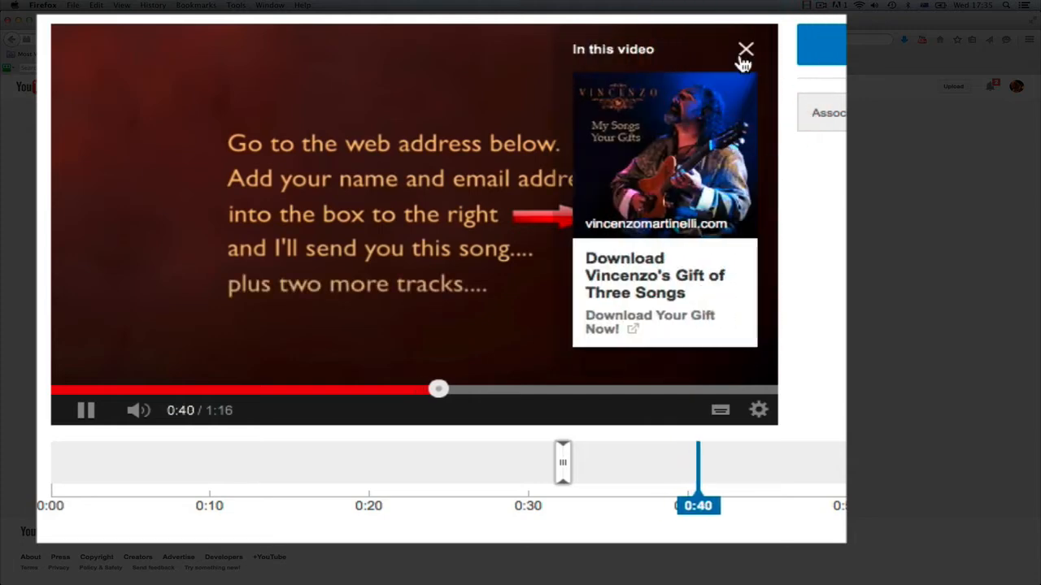
left_click(88, 413)
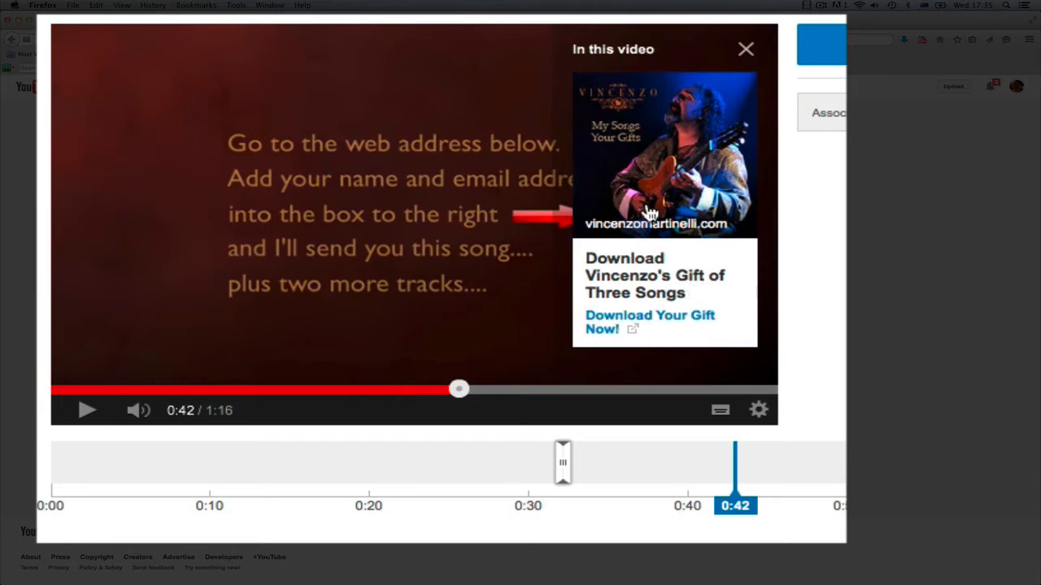
left_click(665, 159)
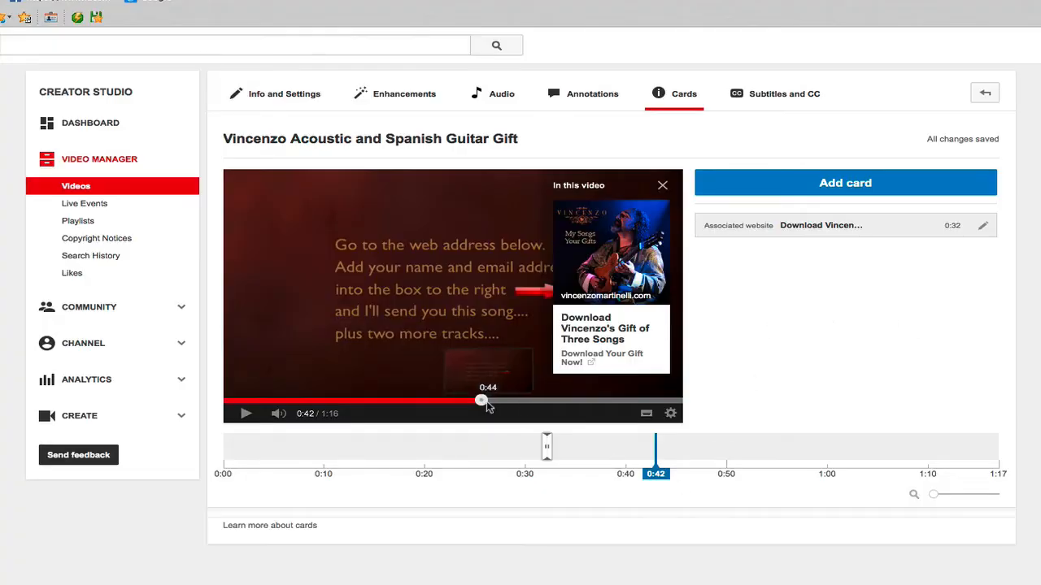
Move the playhead to 1:02, close the card preview and start a second associated website card
left_click_drag(481, 407, 569, 407)
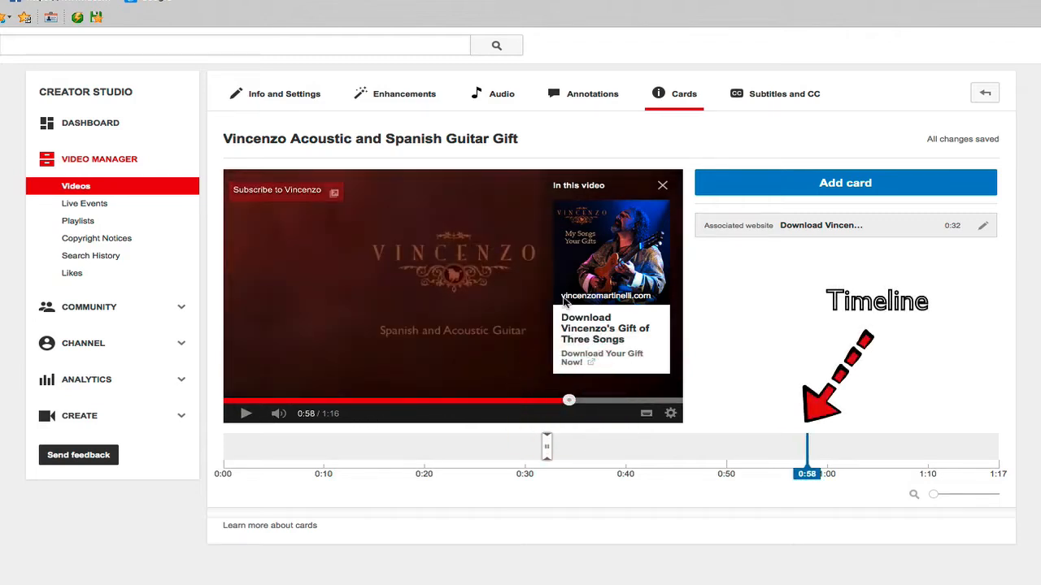
left_click(663, 186)
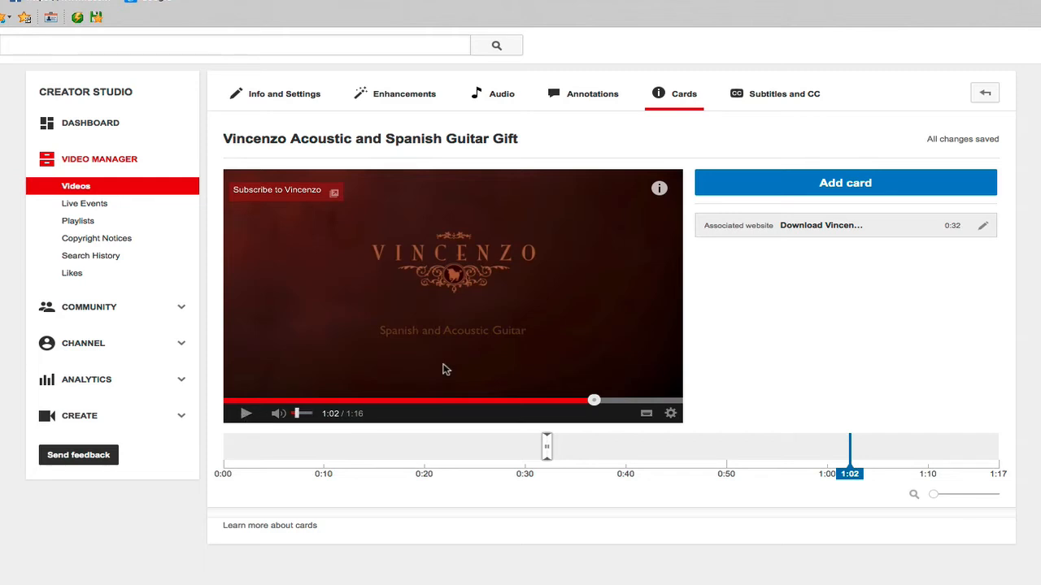
left_click(844, 186)
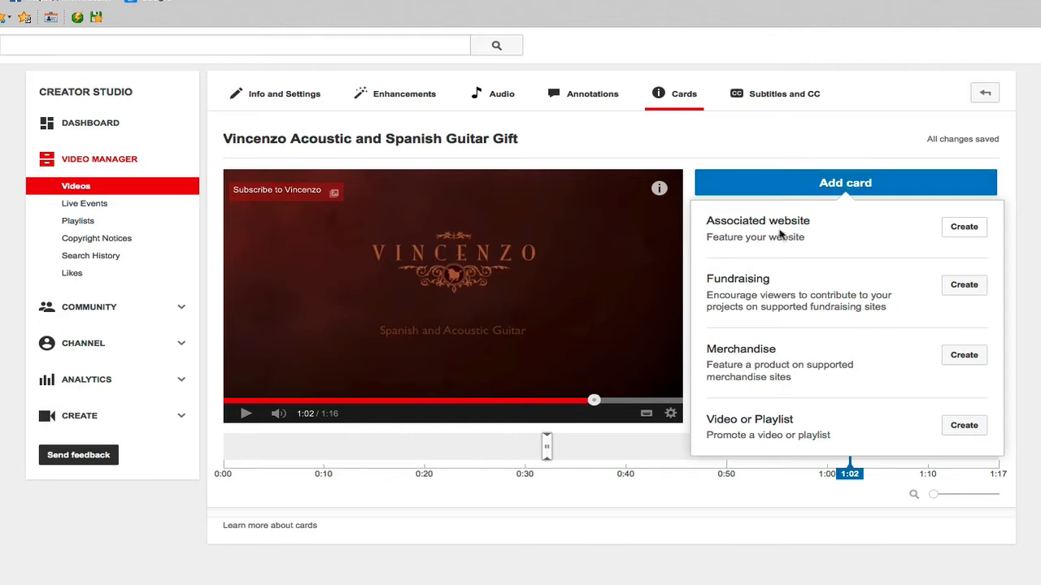
left_click(967, 227)
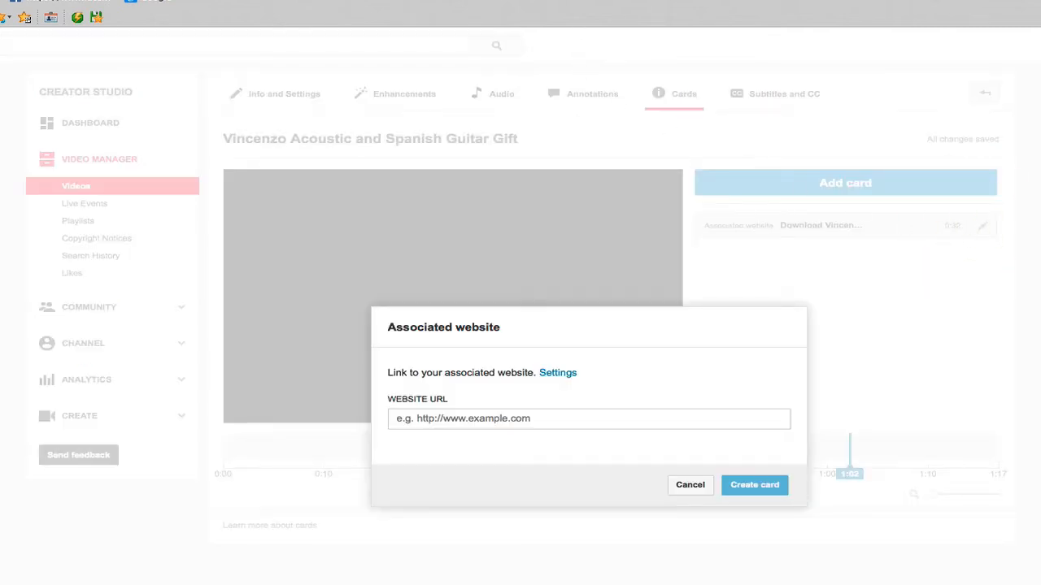
Review the El Toro album page from the track list down to the credits, briefly playing the track Gueperra
left_click(525, 23)
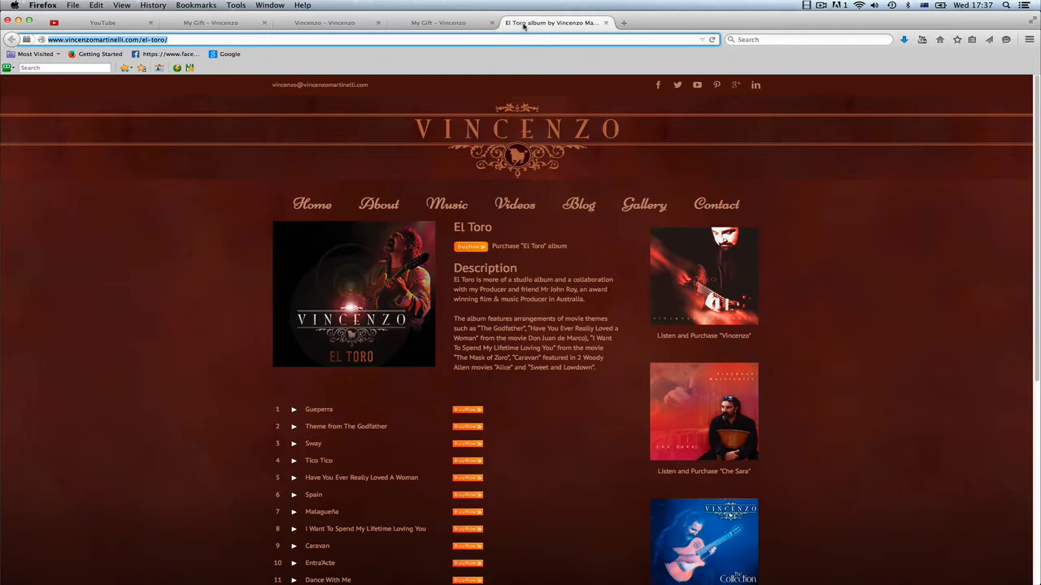
scroll(198, 360, "down", 1)
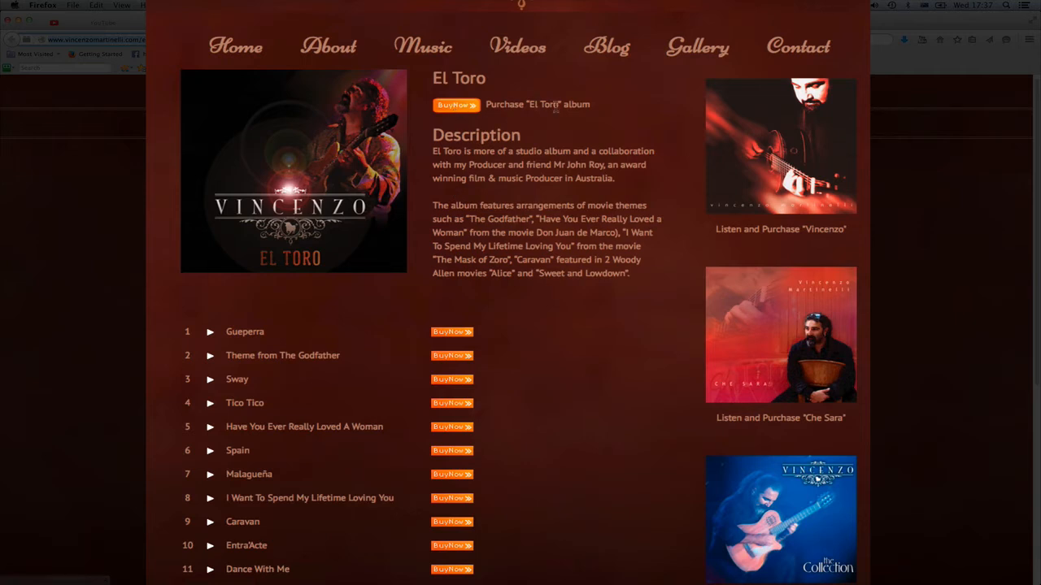
scroll(521, 259, "down", 3)
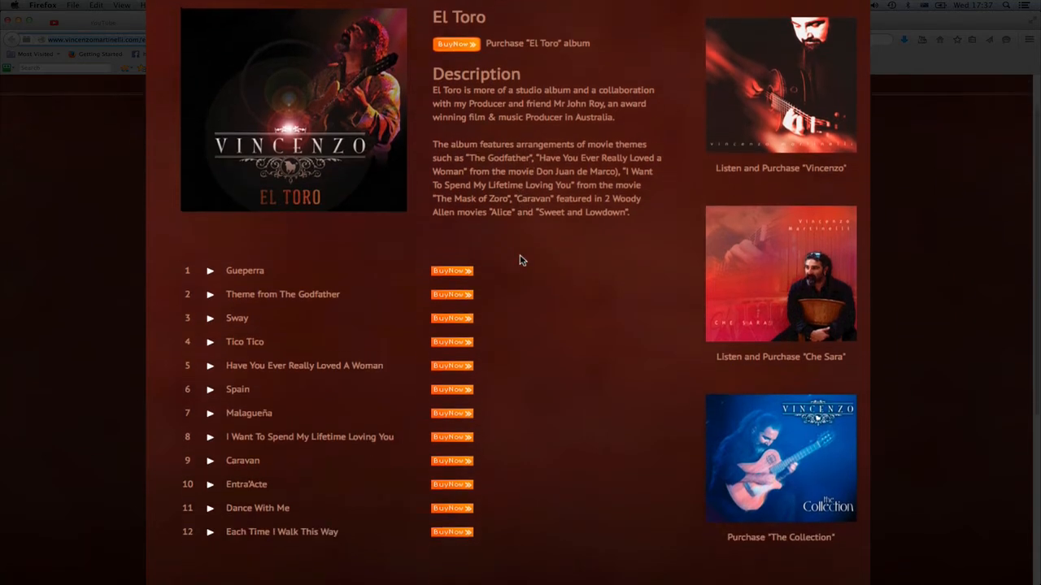
left_click(210, 209)
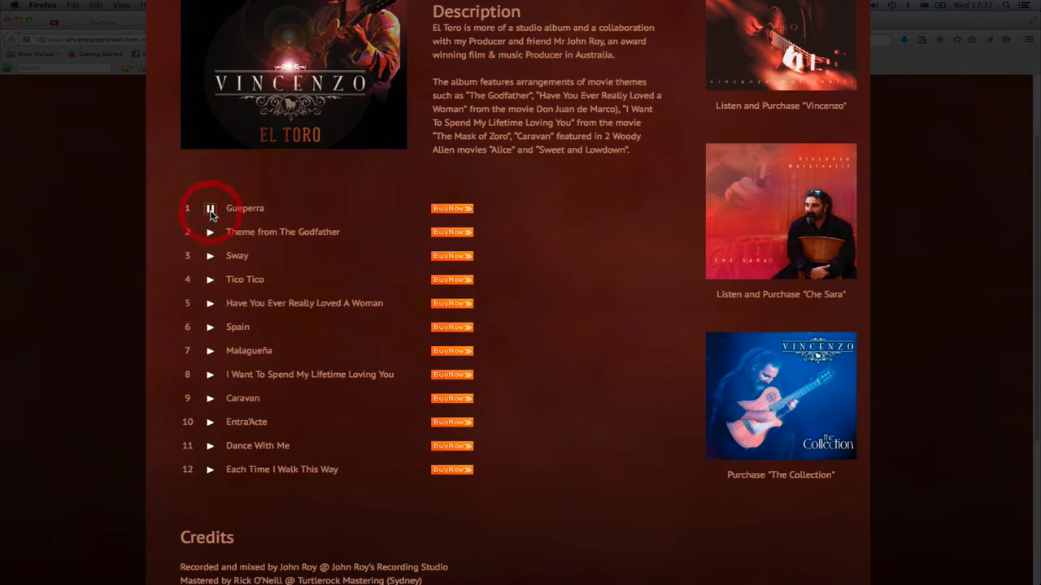
left_click(211, 210)
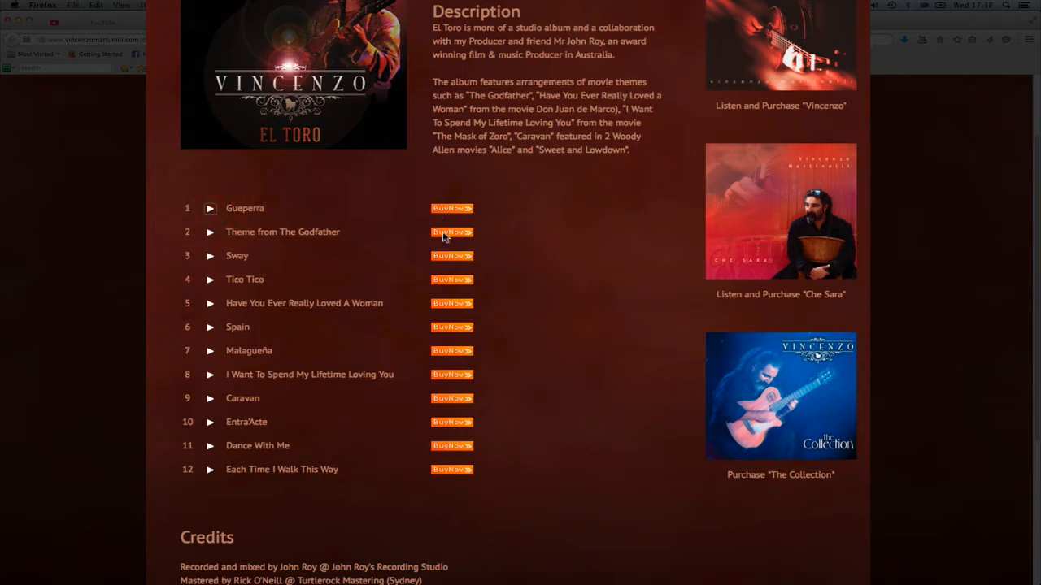
scroll(334, 506, "down", 3)
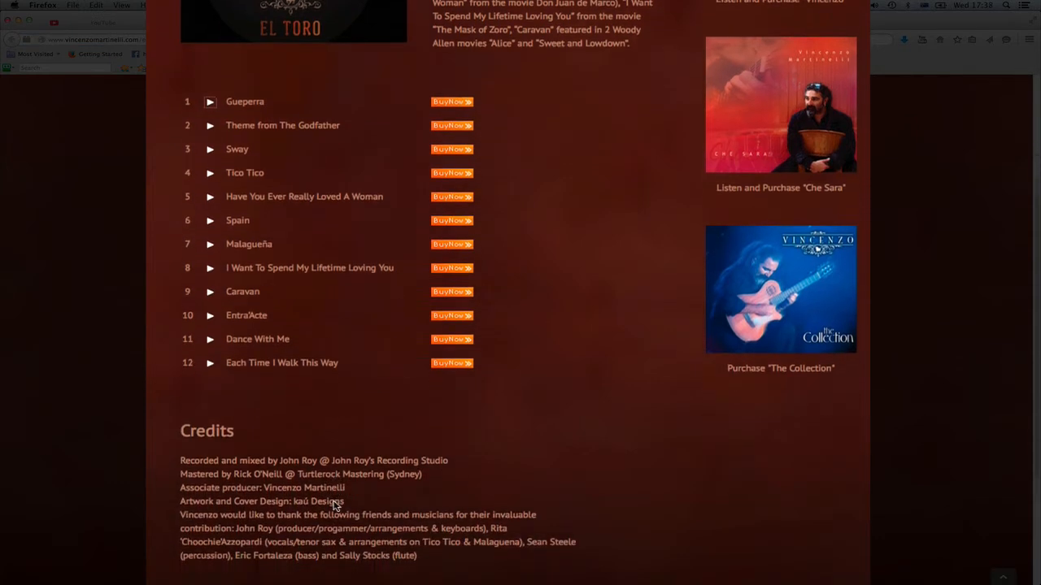
scroll(340, 407, "up", 6)
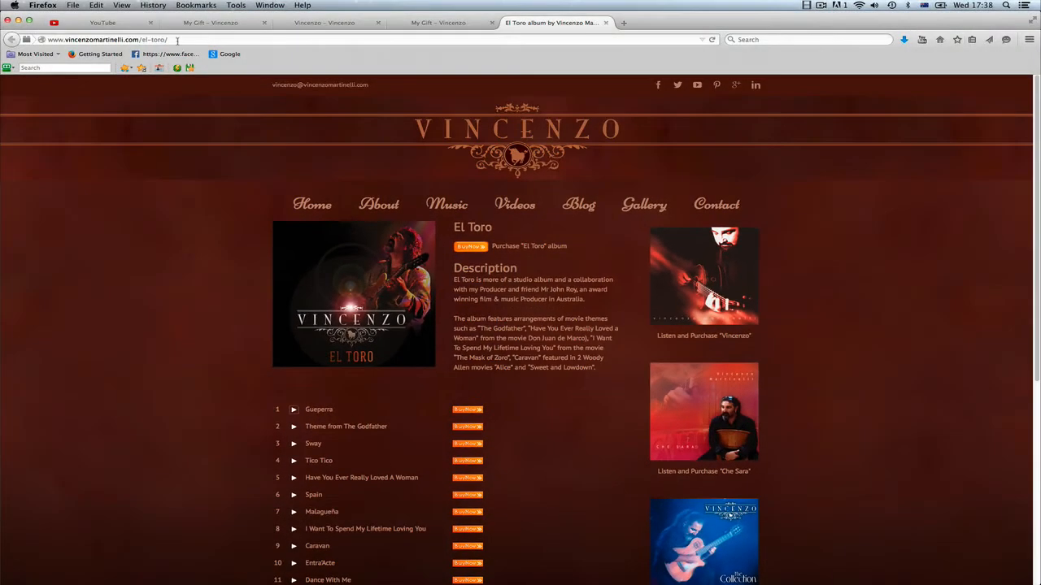
left_click(189, 40)
key("ctrl+c")
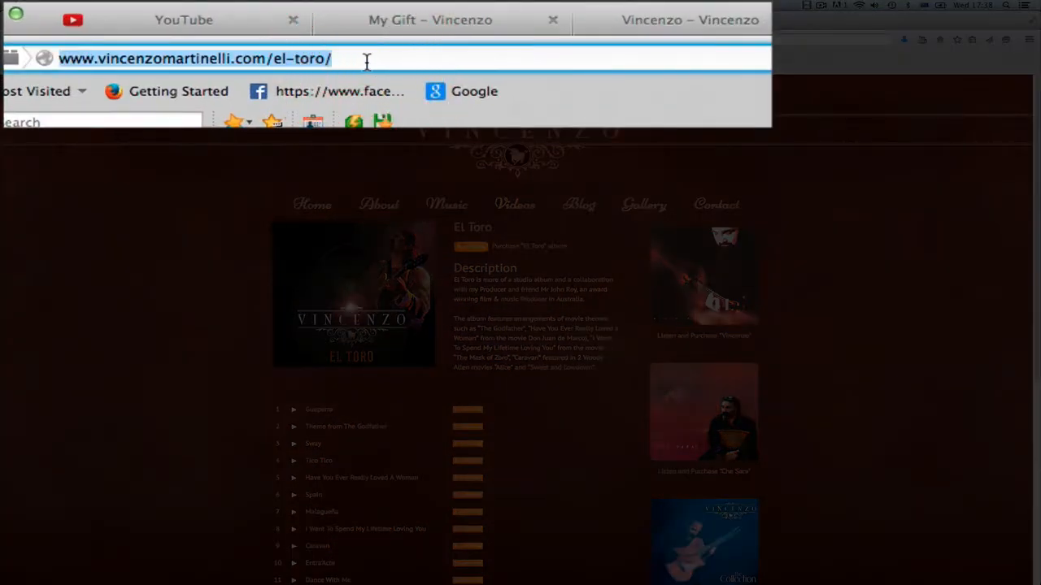
left_click(195, 29)
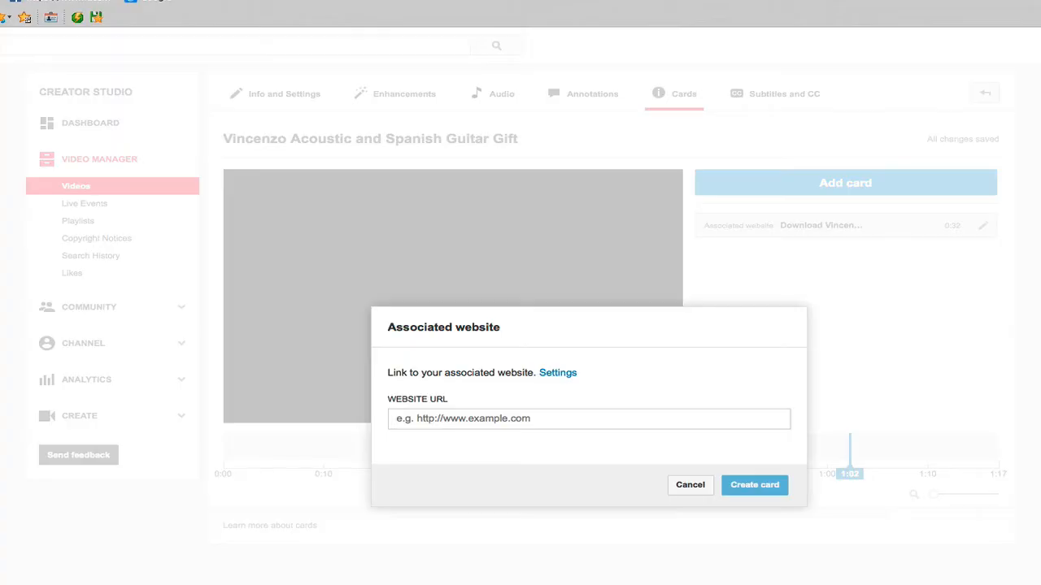
left_click(471, 421)
key("ctrl+v")
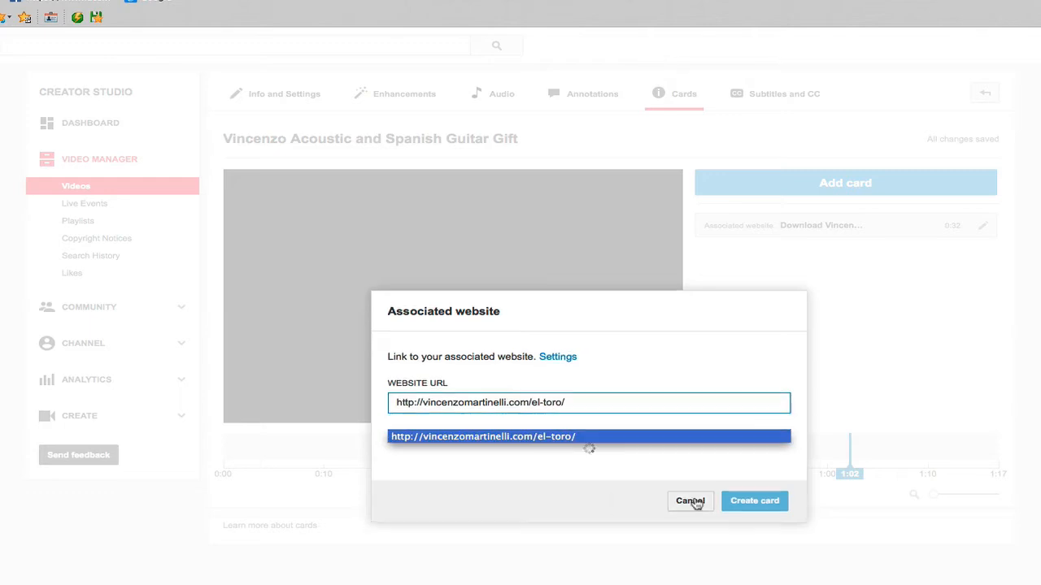
left_click(706, 542)
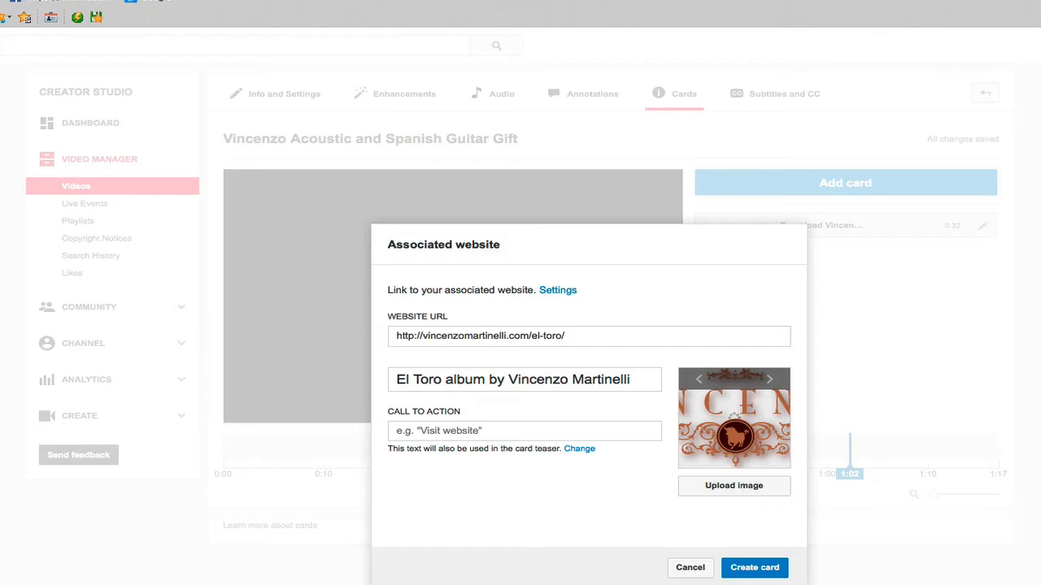
Upload Vincenzo-El-Toro.jpg as the image of the El Toro card
left_click(604, 1)
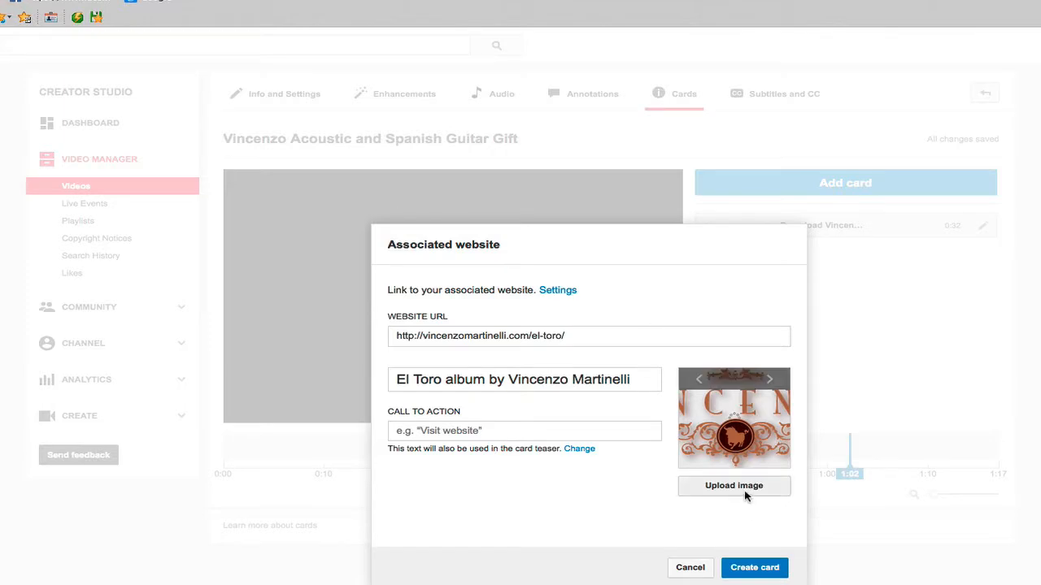
left_click(745, 495)
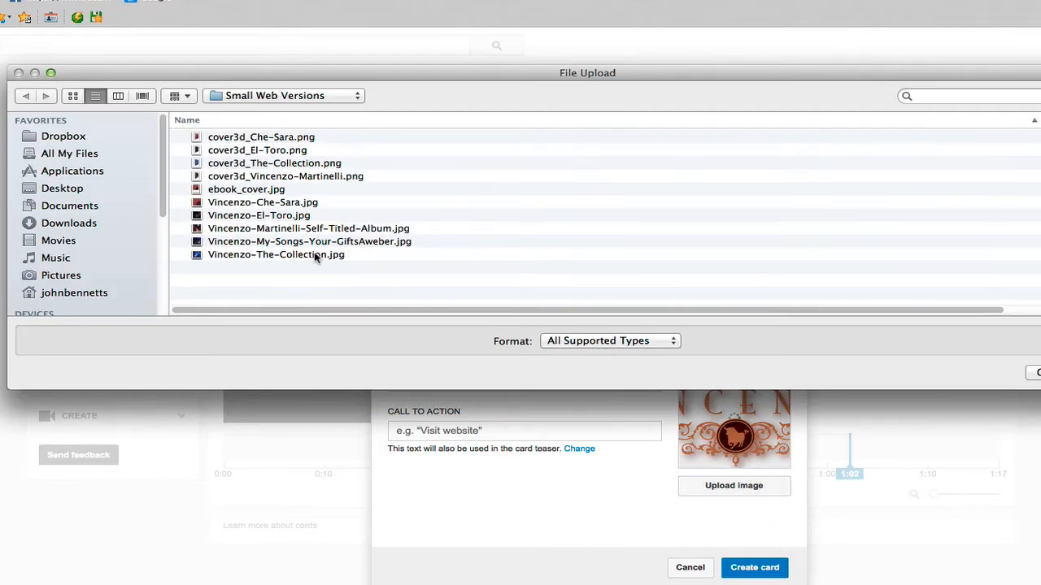
left_click(243, 216)
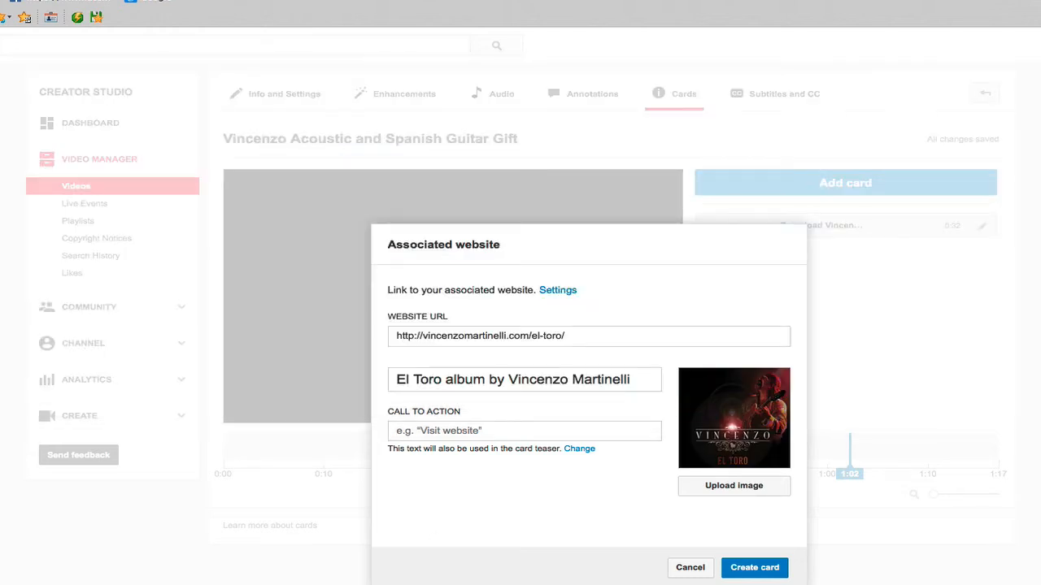
Set the El Toro card's call to action to "Listen to El Toro album"
left_click(452, 432)
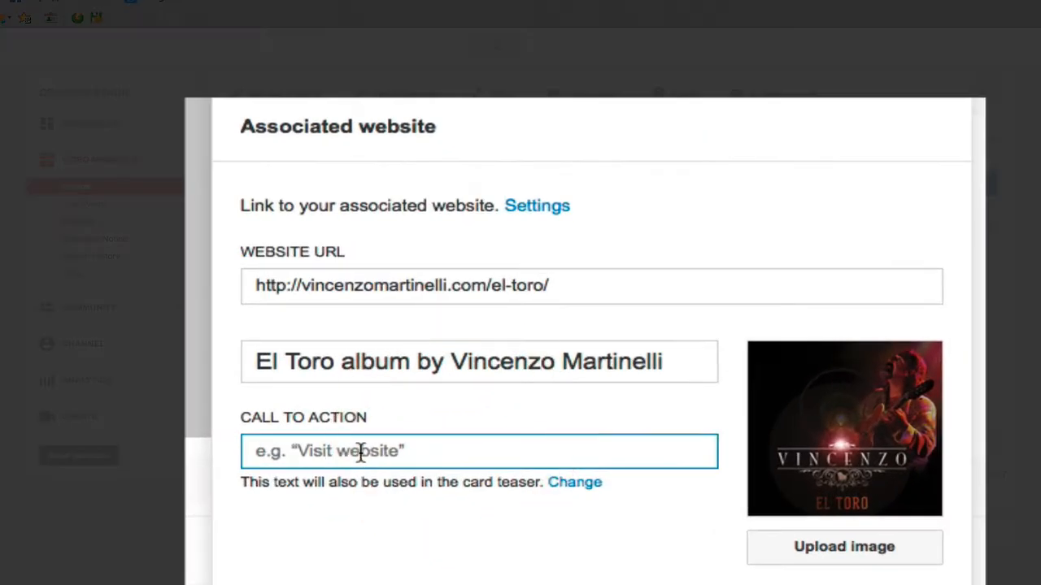
type("Listen to El Toro album")
left_click(428, 450)
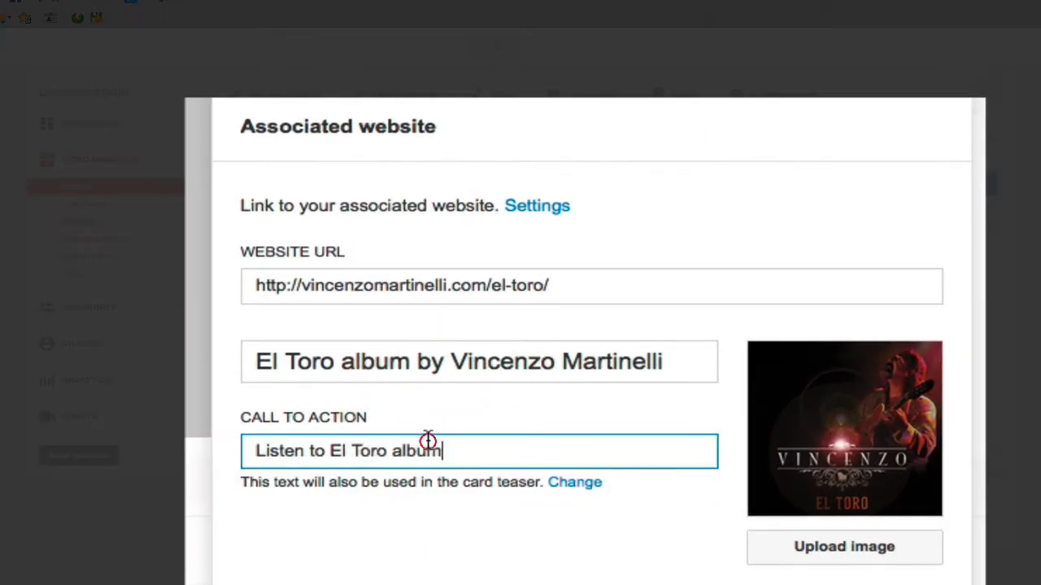
left_click(254, 449)
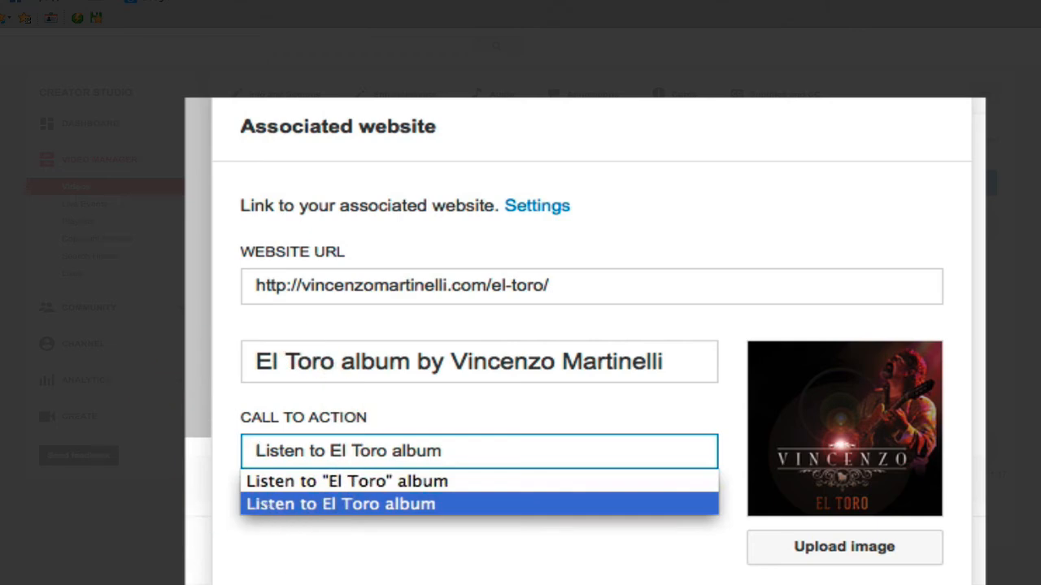
key("Tab")
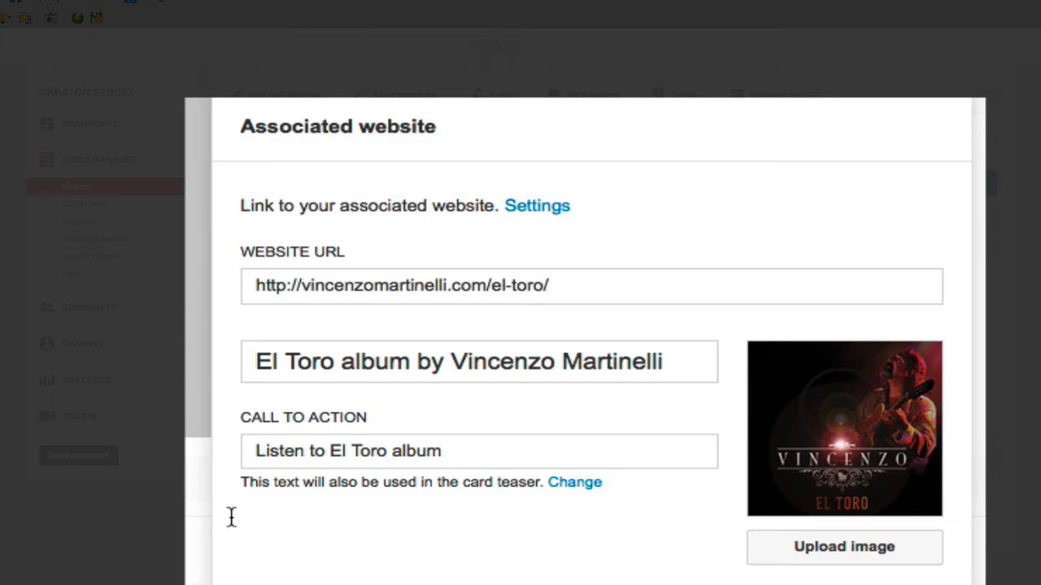
Replace the card title with 'Listen to tracks from "El Toro" Album by Vincenzo' and create the card
left_click(525, 365)
left_click_drag(696, 365, 189, 361)
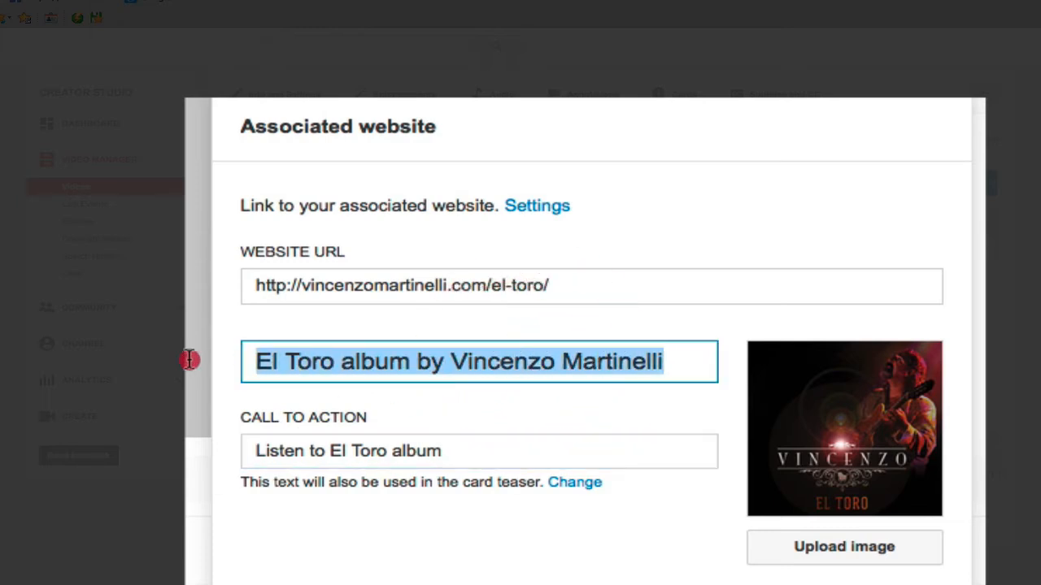
type("Listen to tracks from \"El Toro\" Album by Vincenzo")
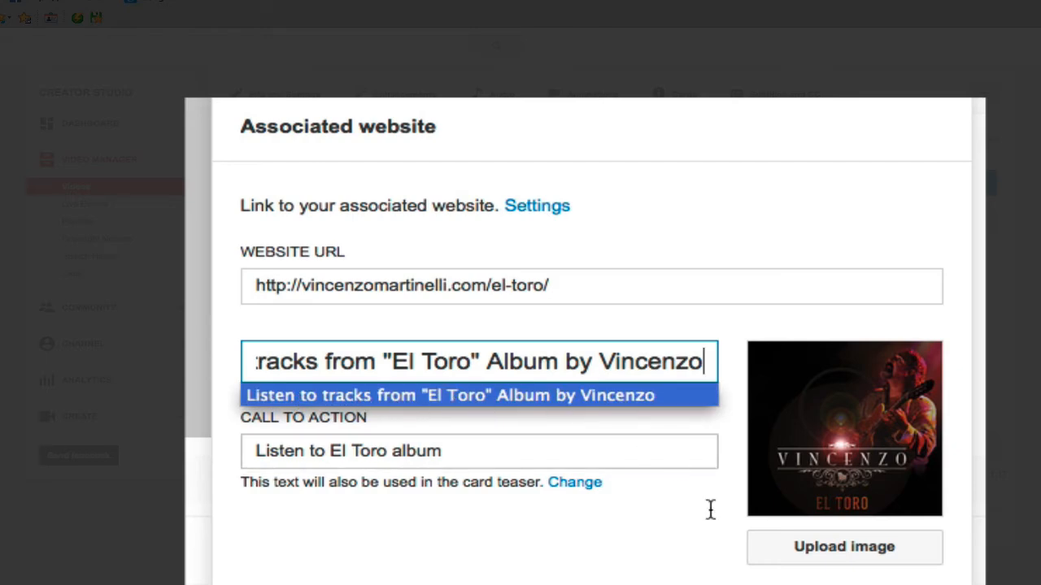
left_click(706, 574)
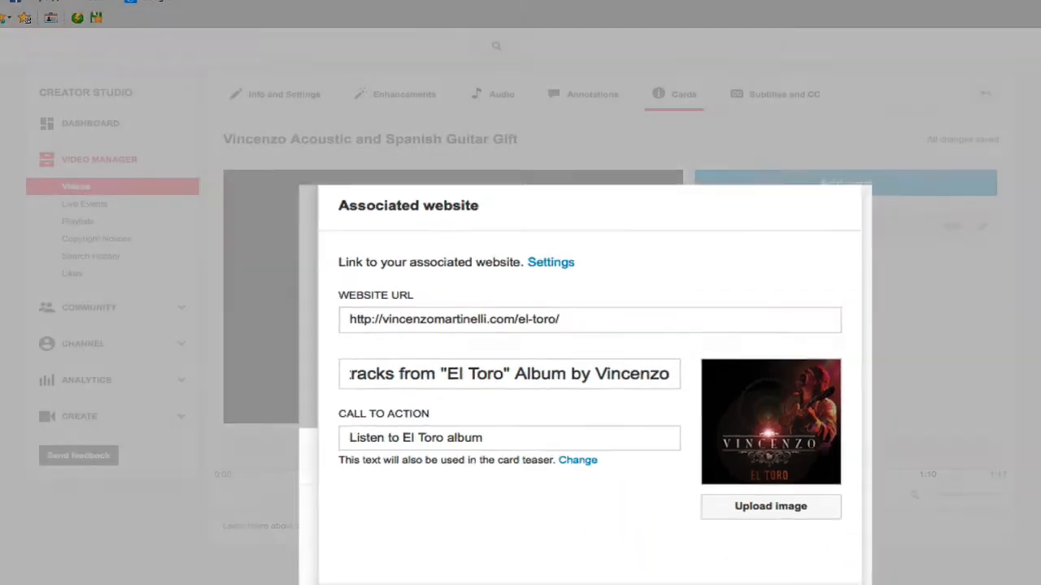
left_click(755, 567)
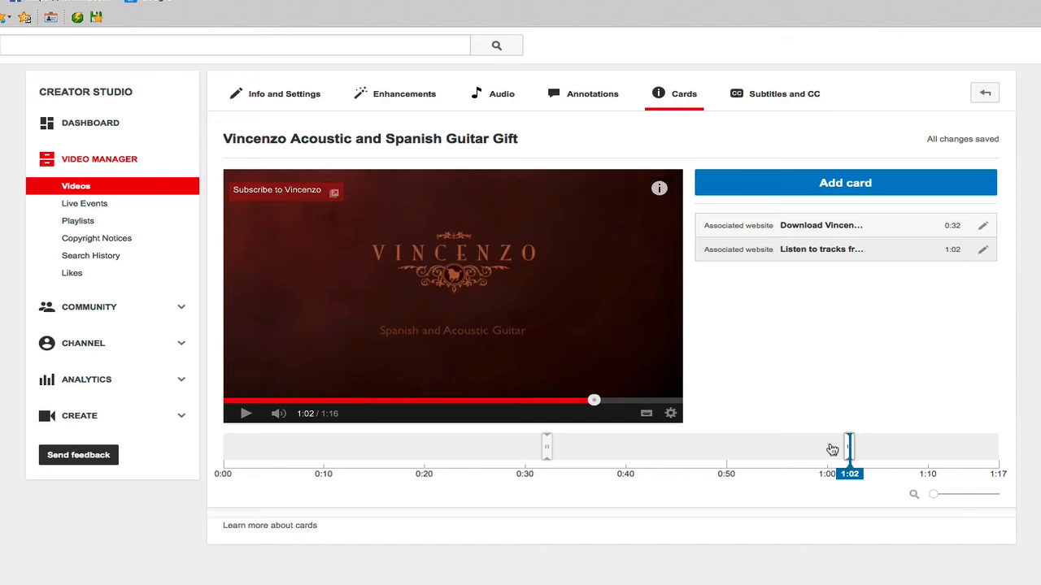
Test the El Toro card by playing the video from 0:59, pausing at 1:05 and opening the in-video cards
left_click_drag(592, 400, 574, 392)
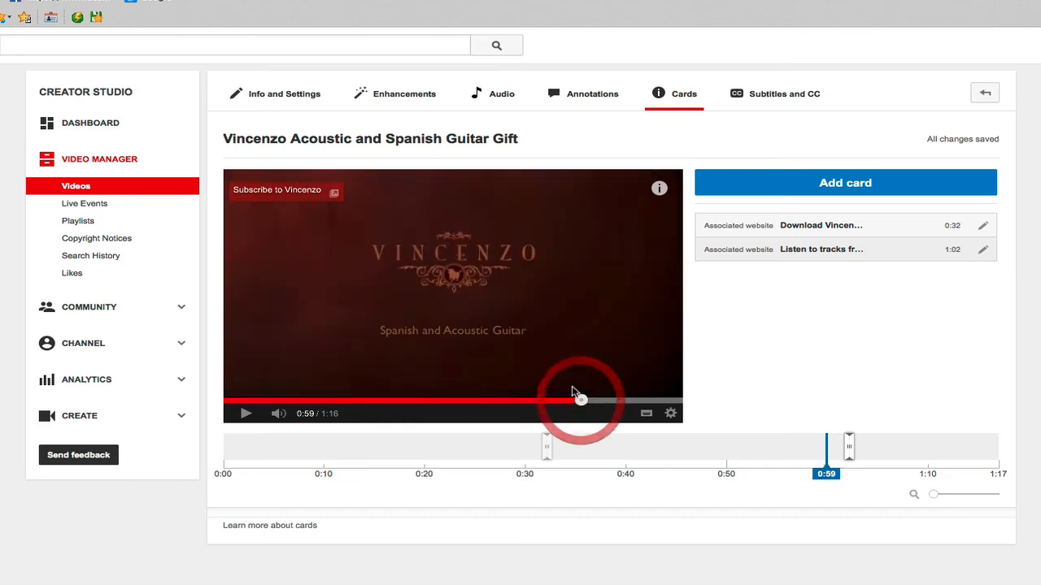
left_click(244, 413)
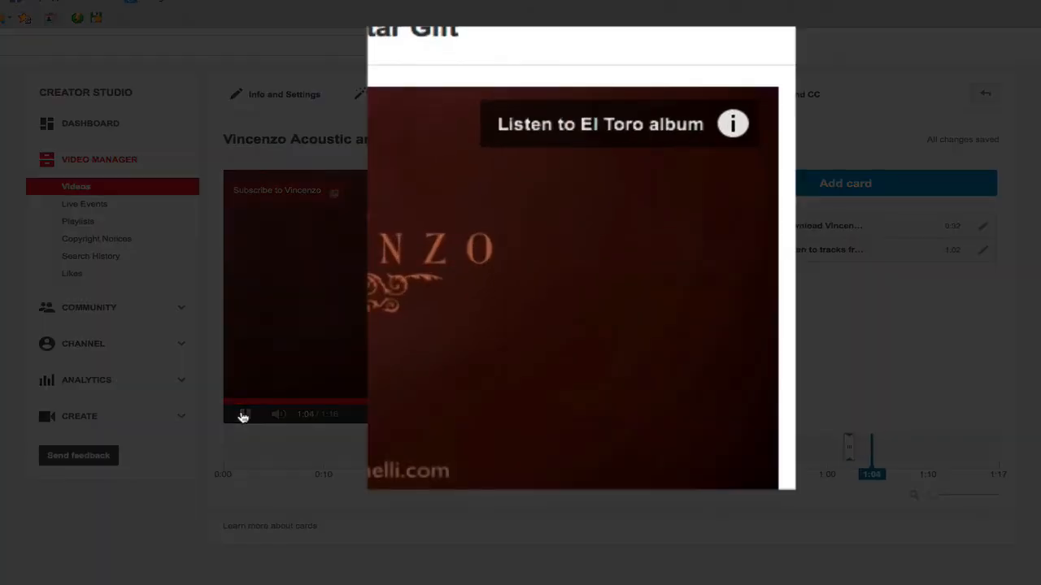
left_click(243, 416)
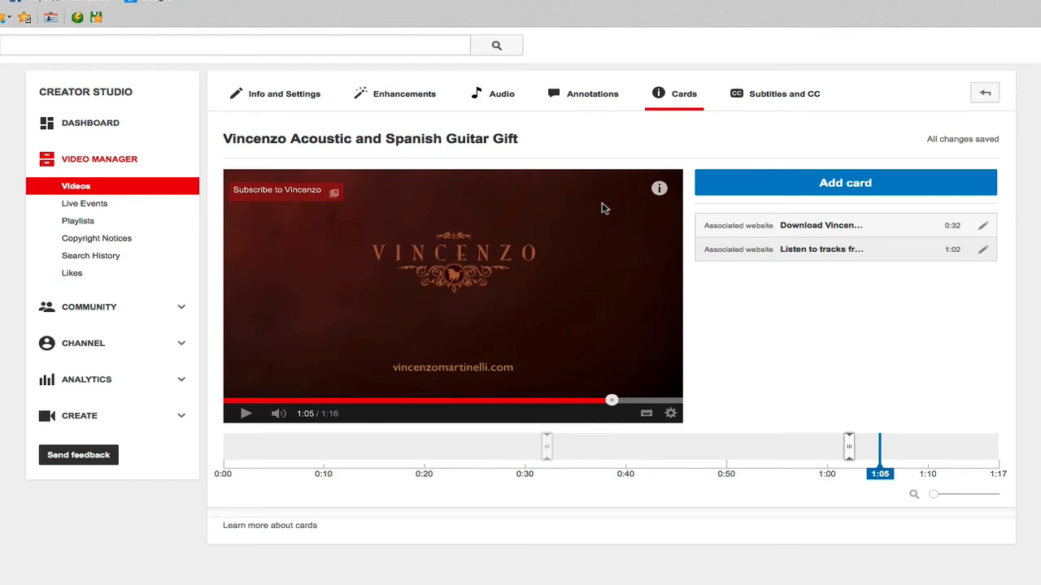
left_click(658, 187)
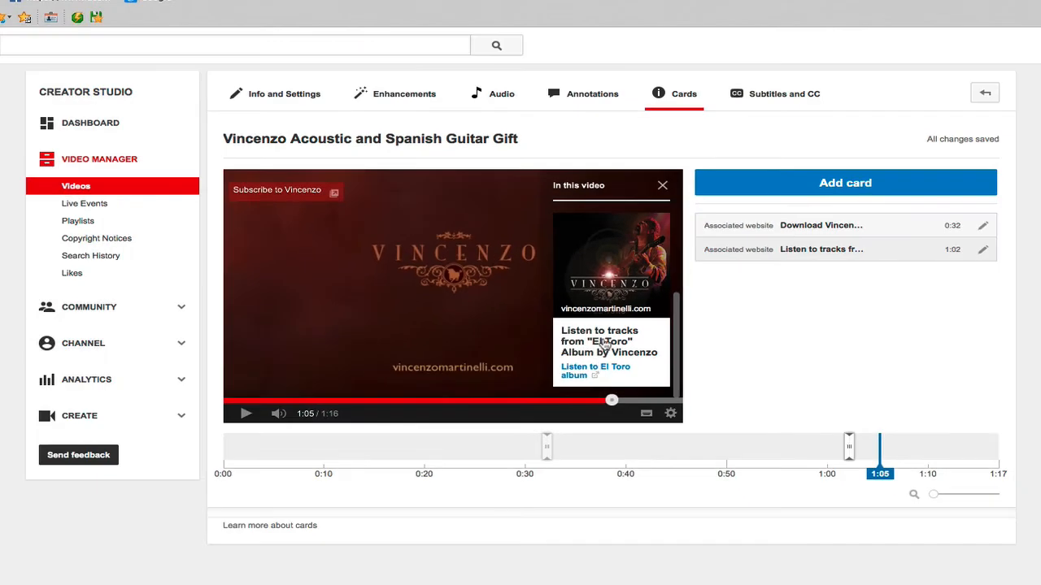
Follow the El Toro card's link and look over the album page's track list and other albums
left_click(606, 343)
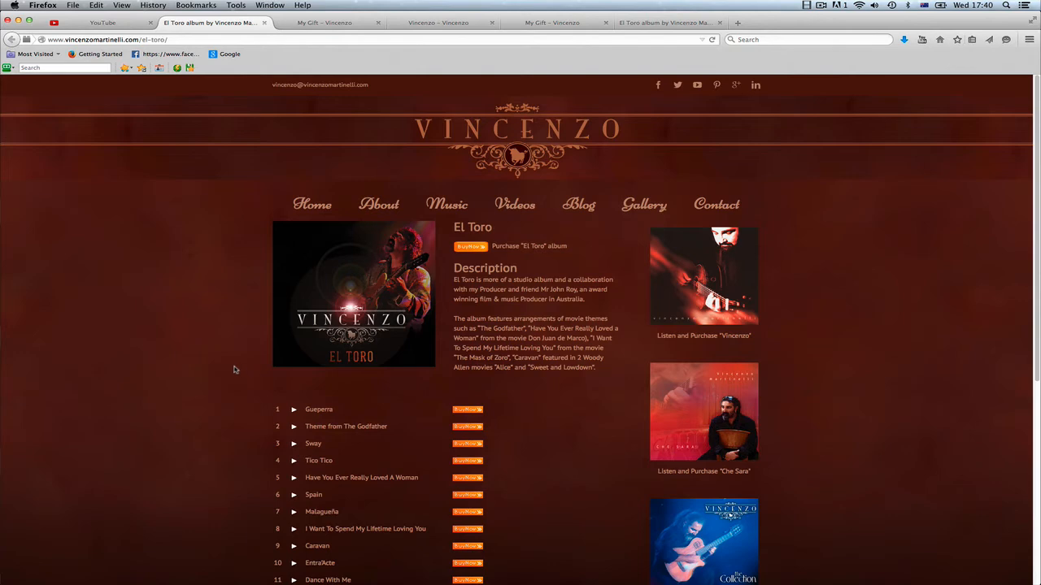
scroll(233, 370, "down", 1)
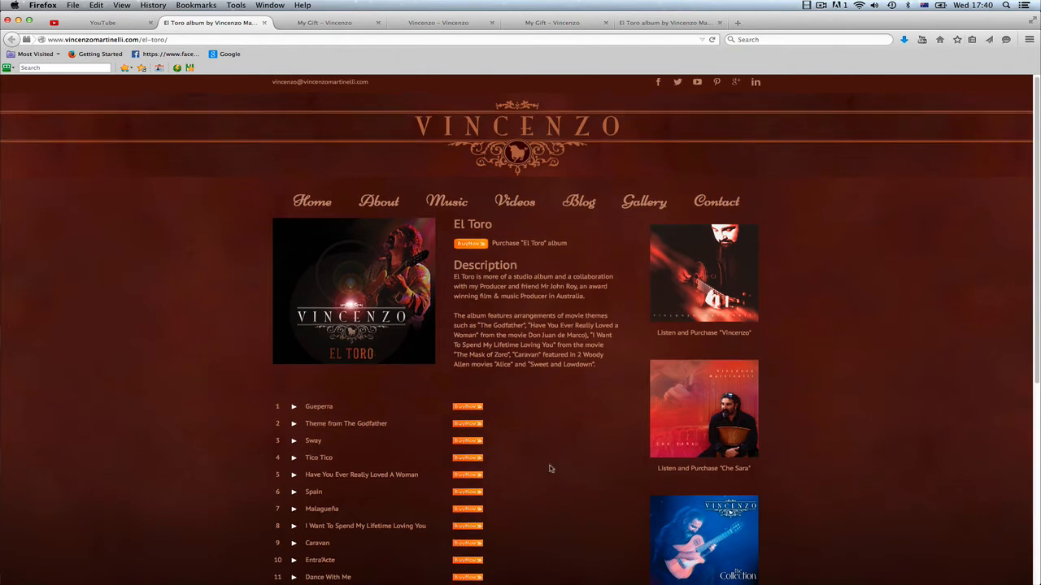
scroll(550, 469, "down", 3)
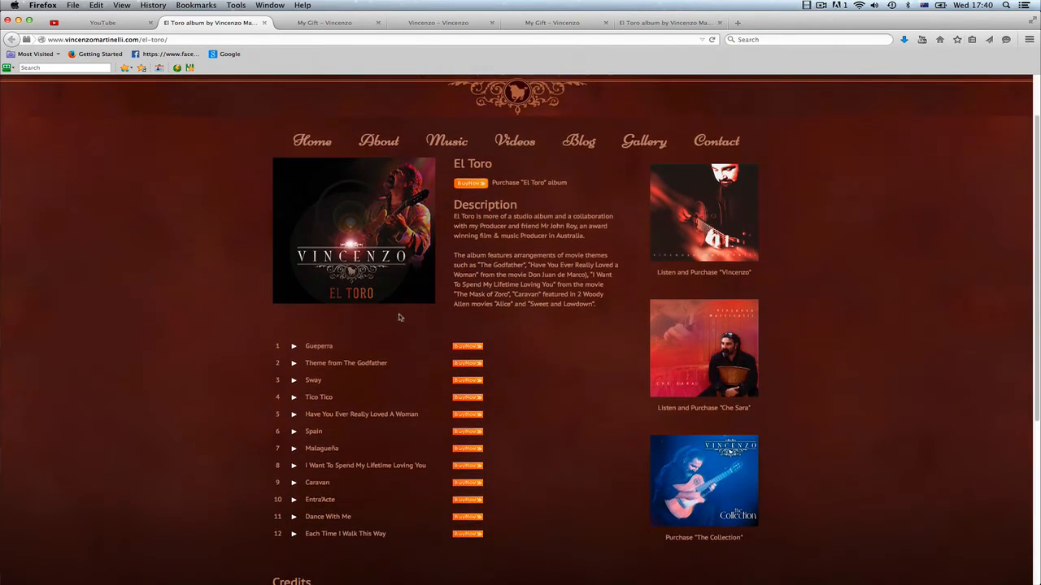
scroll(398, 317, "up", 3)
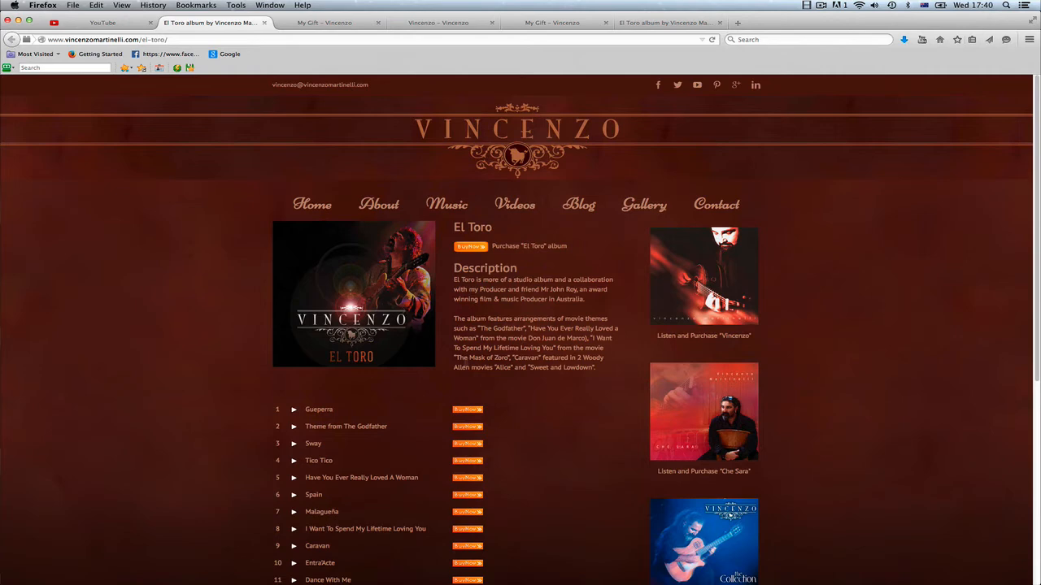
scroll(842, 329, "down", 3)
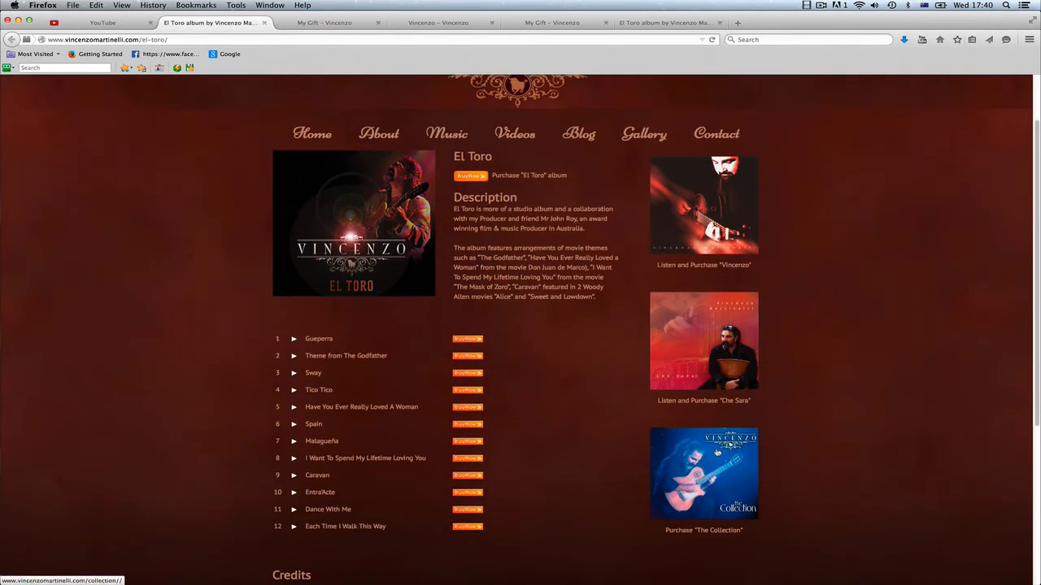
scroll(590, 394, "up", 3)
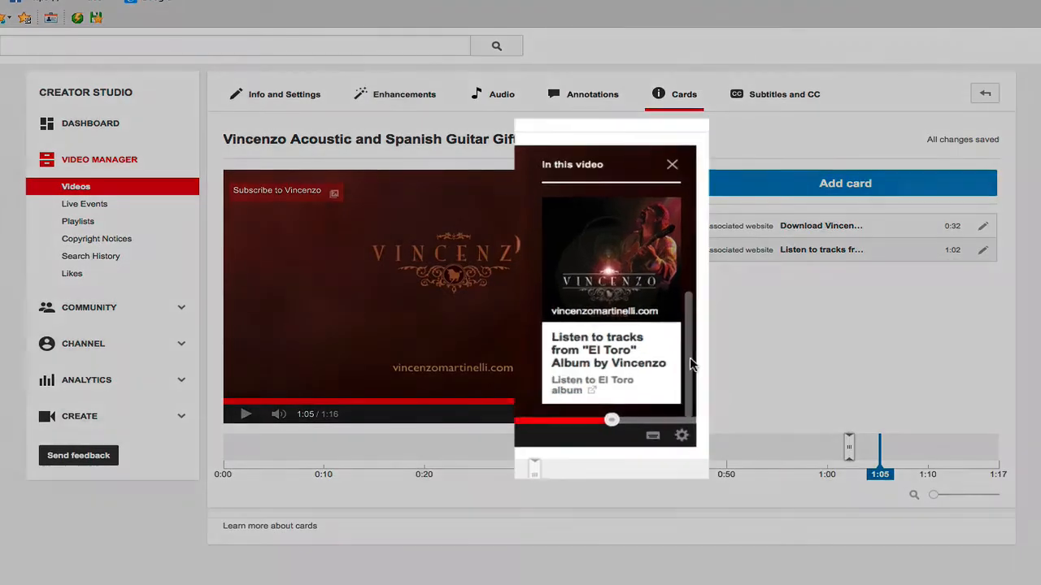
Scroll the in-video card list up to the gift download card, then close the card list
left_click_drag(690, 361, 733, 82)
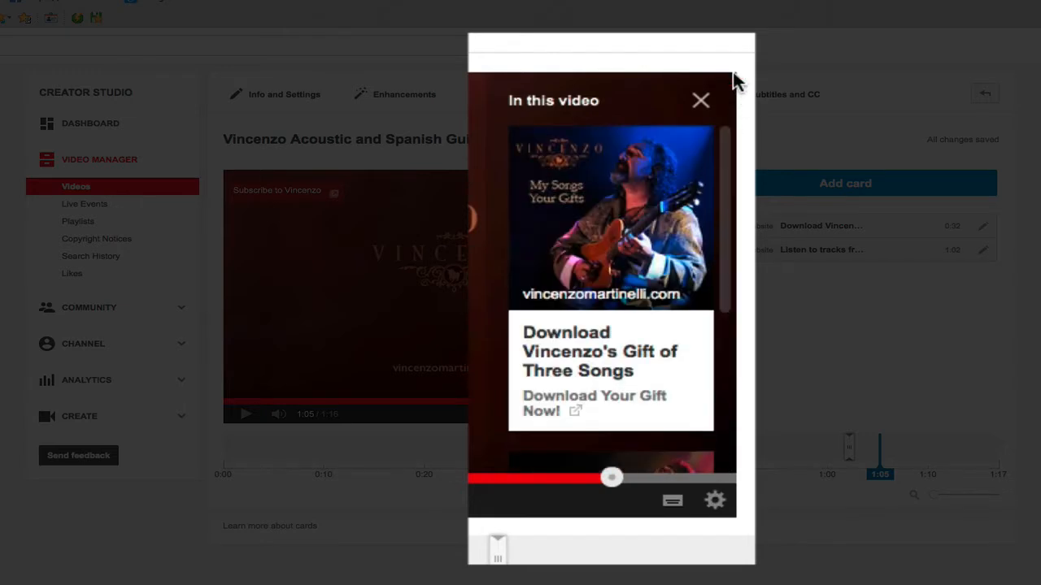
mouse_move(733, 195)
left_mouse_down()
mouse_move(734, 418)
mouse_move(742, 208)
left_mouse_up()
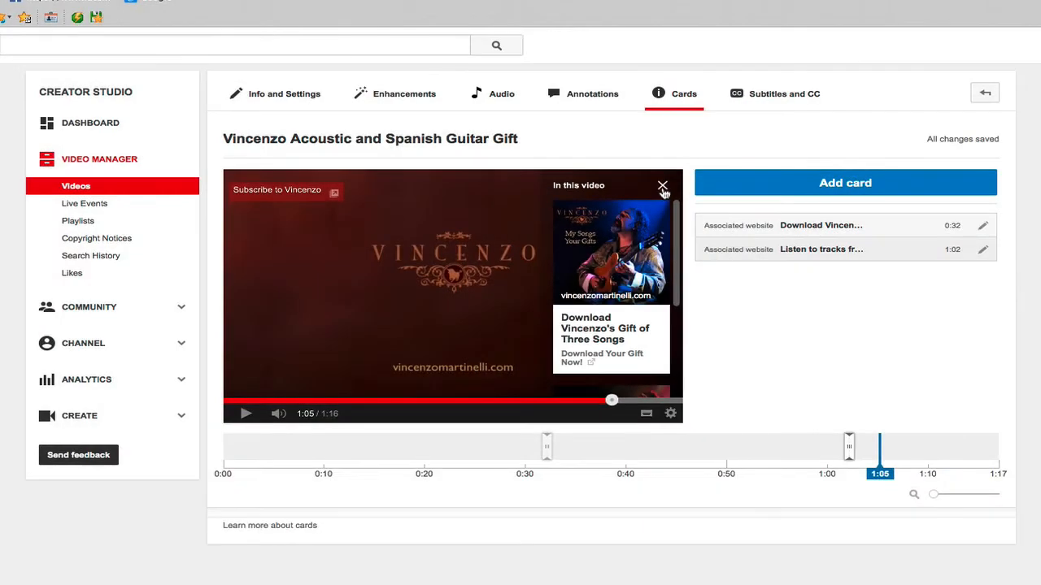
left_click(663, 190)
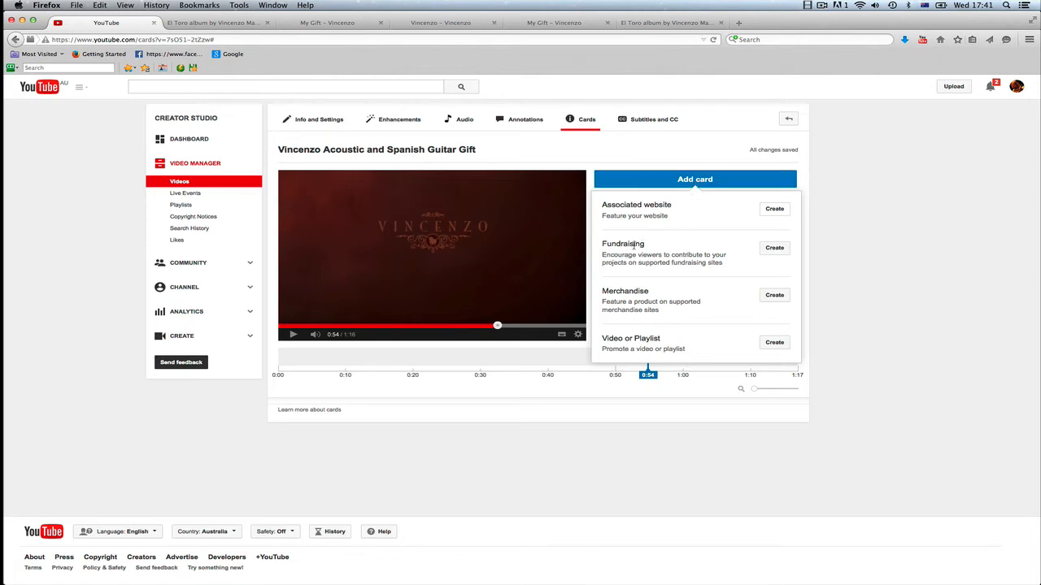
Start a Fundraising card and open the help page listing the supported fundraising sites
left_click(773, 248)
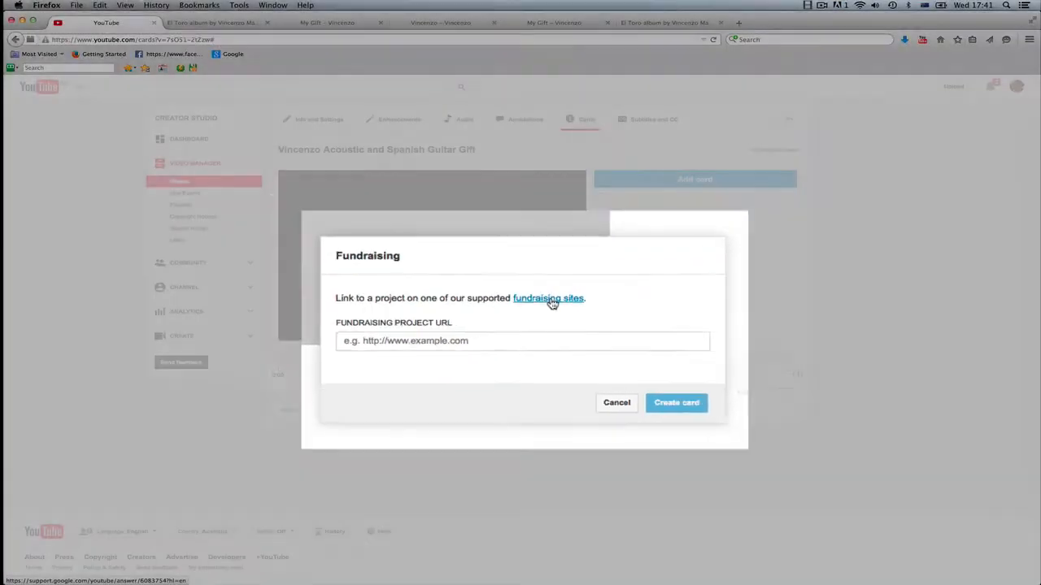
left_click(559, 289)
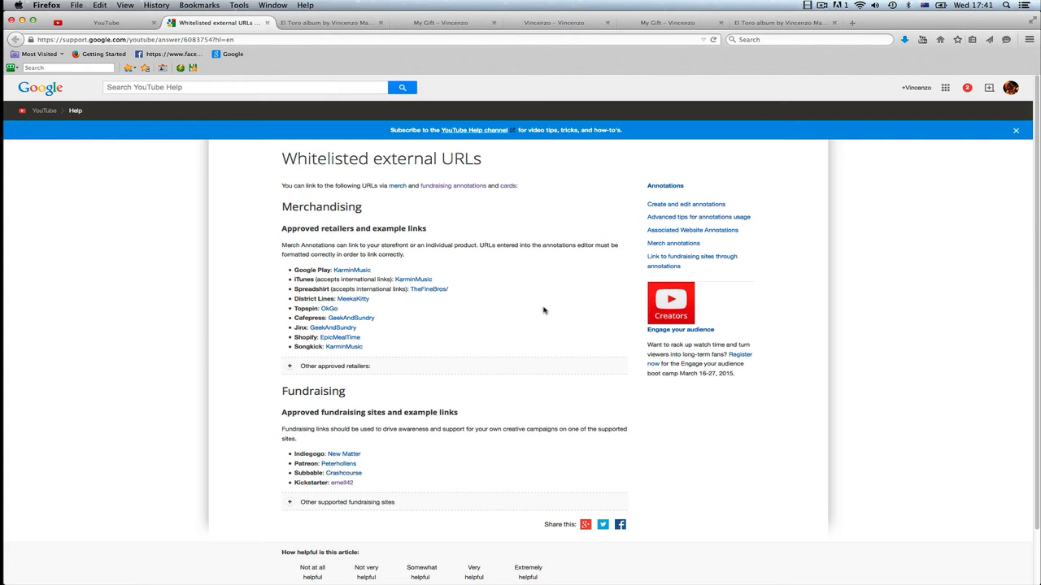
scroll(523, 348, "down", 3)
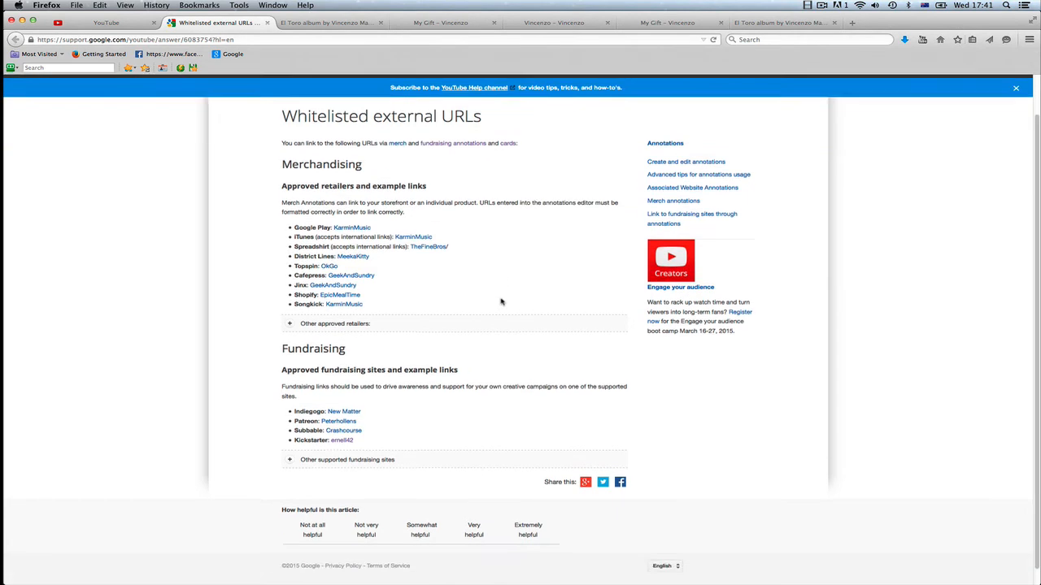
Expand the other supported fundraising sites, look through them, visit Change.org and return to the video's cards page
left_click(290, 443)
scroll(444, 422, "down", 1)
scroll(444, 422, "down", 5)
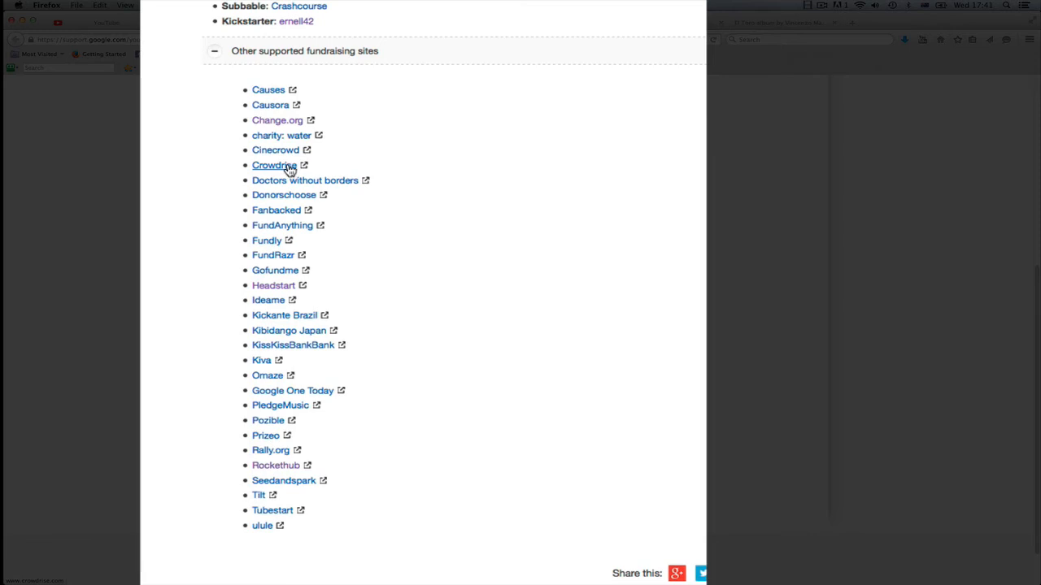
left_click(279, 121)
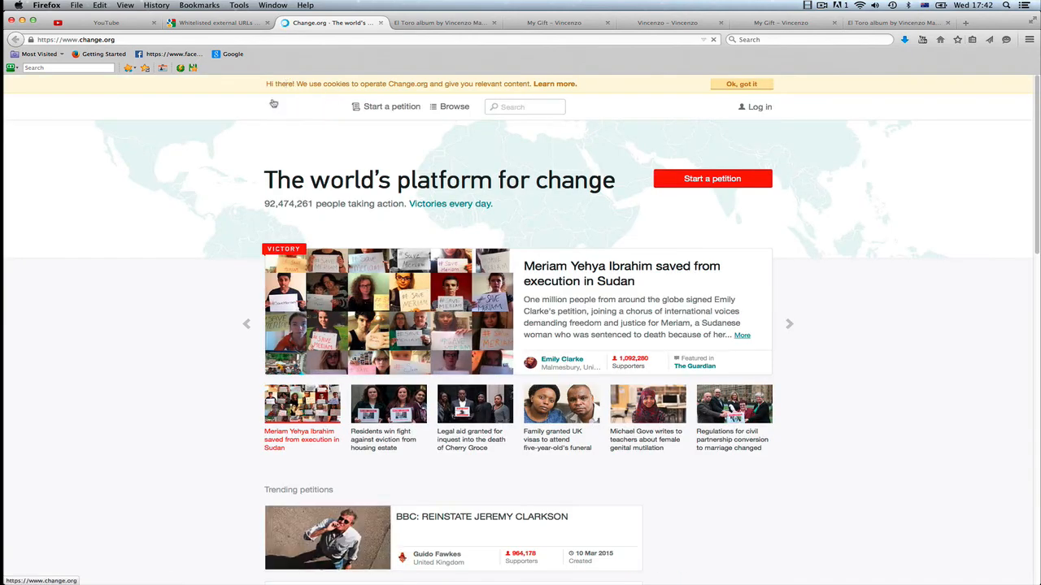
left_click(126, 39)
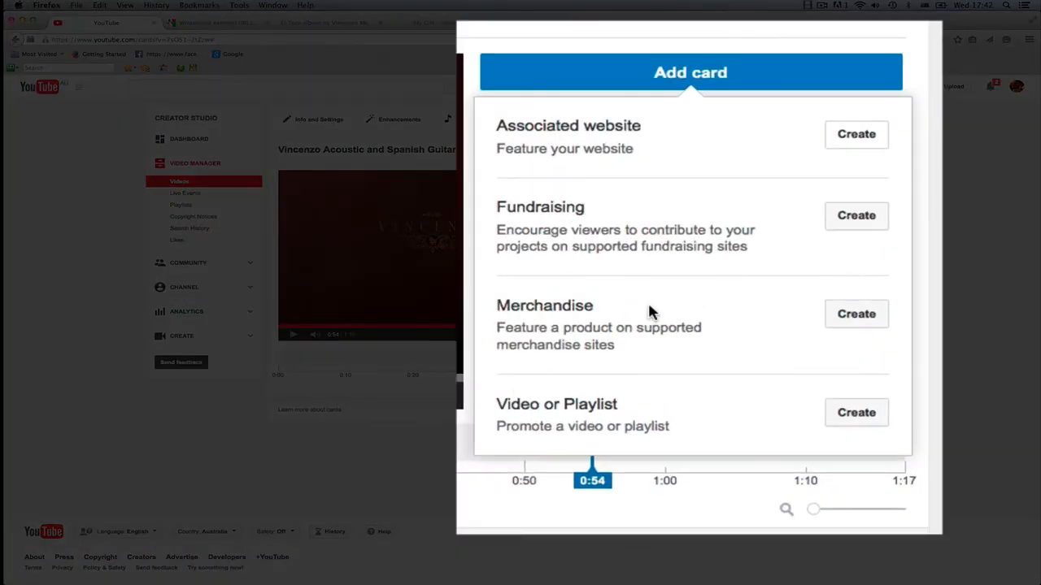
Start a Merchandise card, open its supported merchandise sites page and look through the other approved retailers
left_click(858, 319)
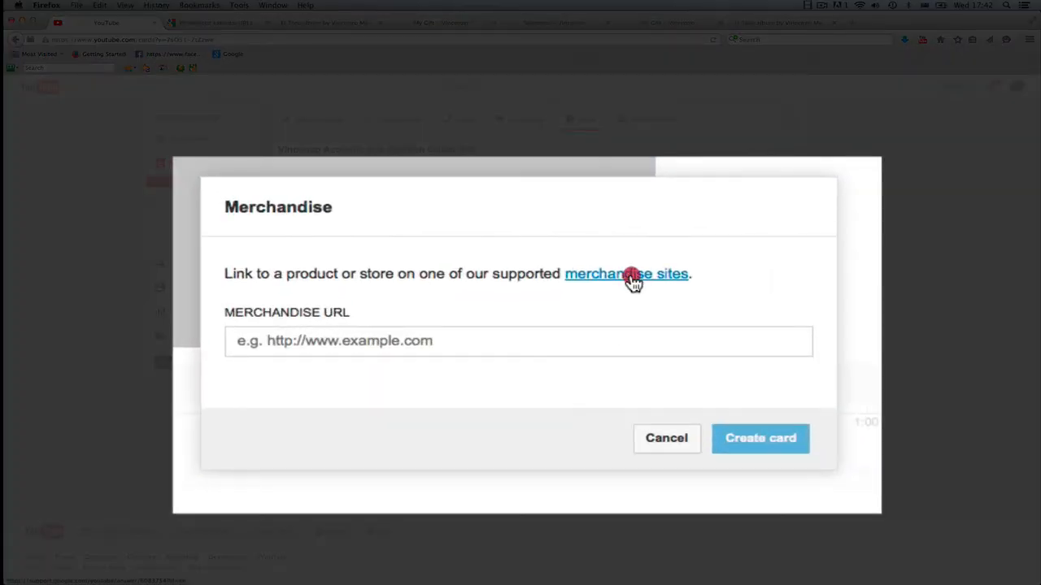
left_click(633, 278)
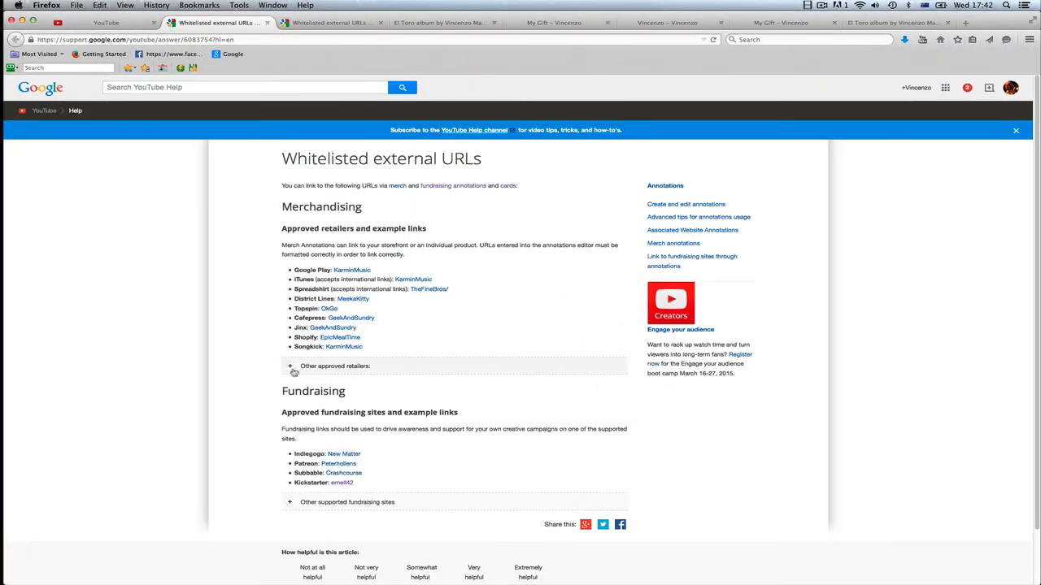
left_click(291, 367)
scroll(481, 434, "down", 5)
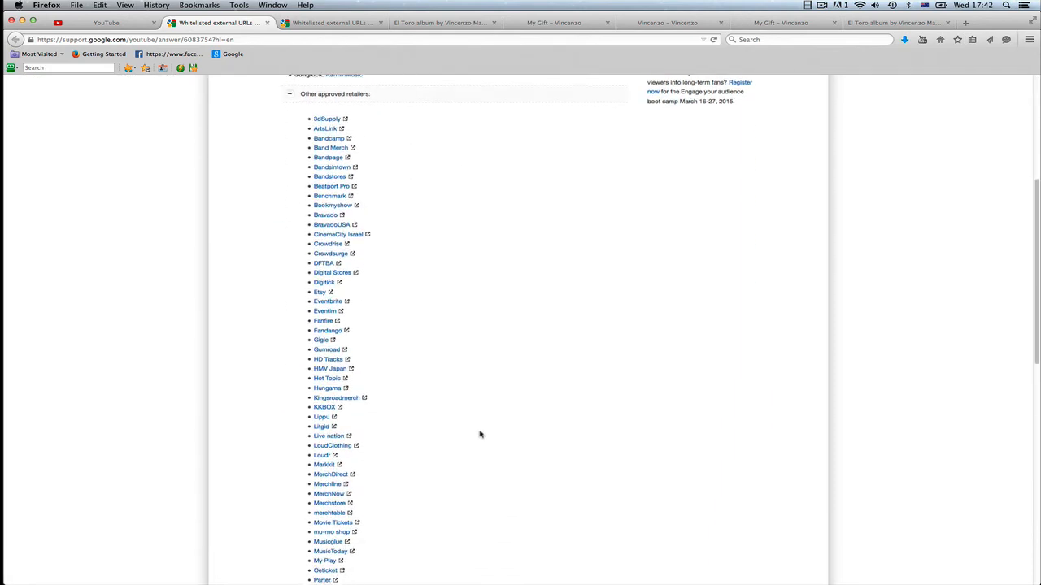
scroll(481, 434, "down", 5)
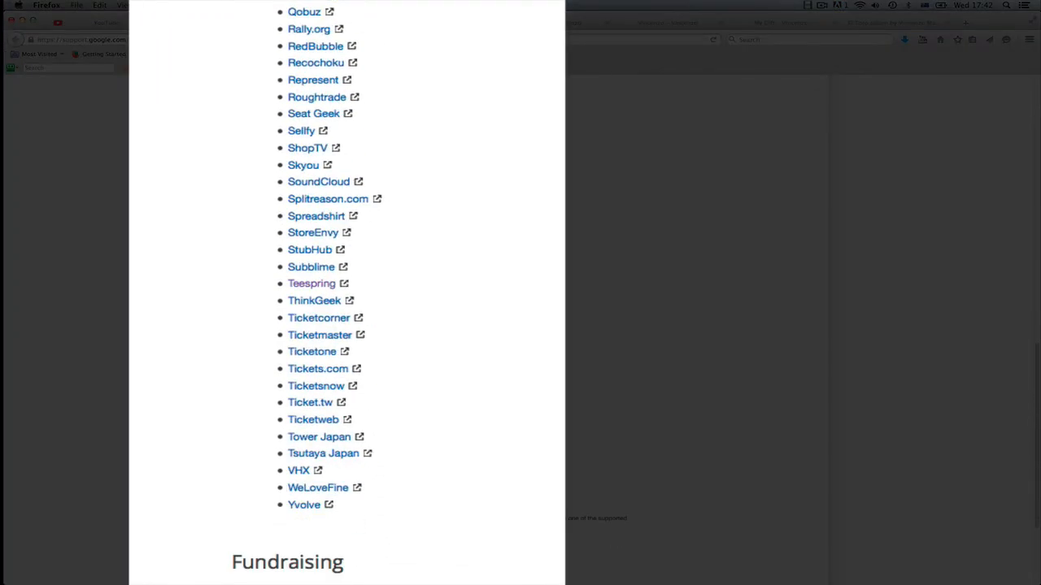
Visit Teespring from the retailer list, then return to the Merchandise card and cancel it
left_click(311, 284)
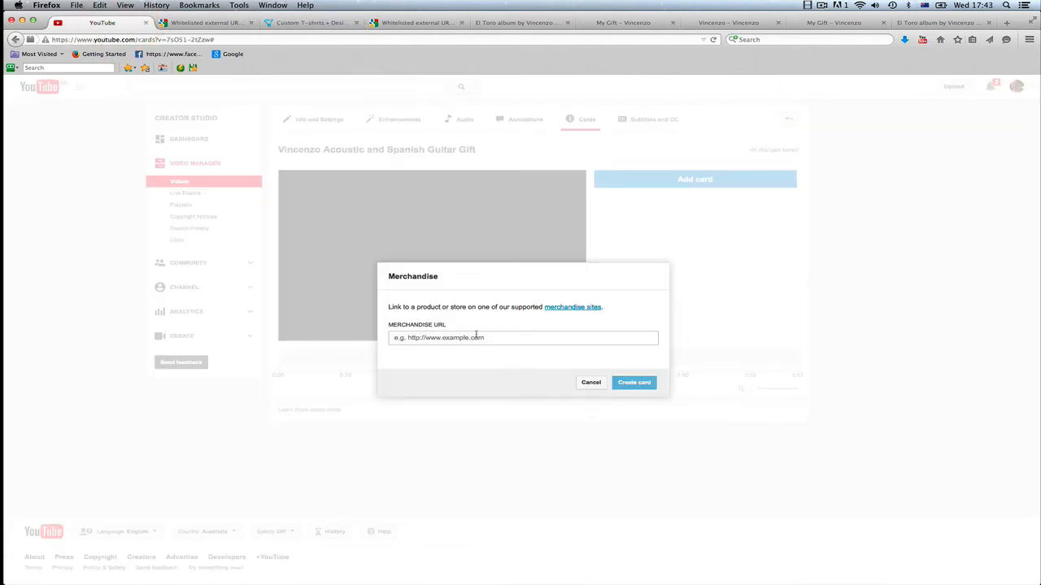
left_click(472, 336)
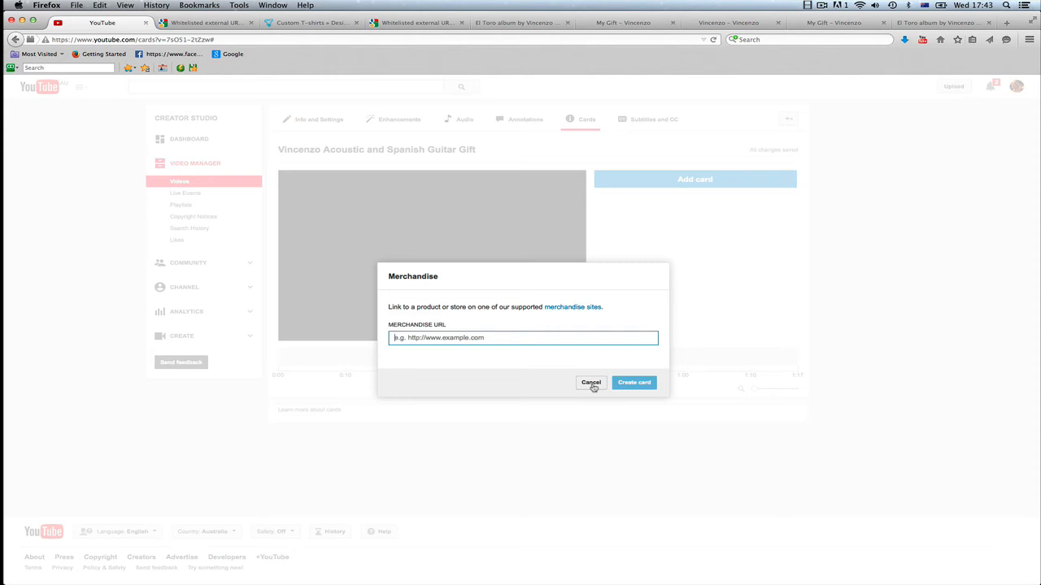
left_click(591, 383)
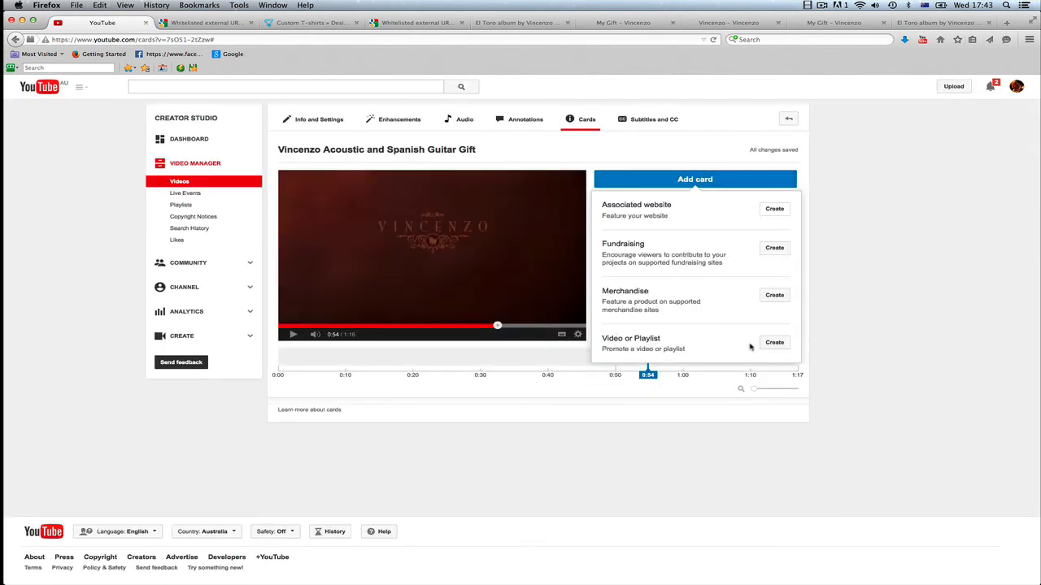
Create a Video or Playlist card at 0:54 linking to the uploaded video "Have You Ever Really Loved a Woman"
left_click(774, 342)
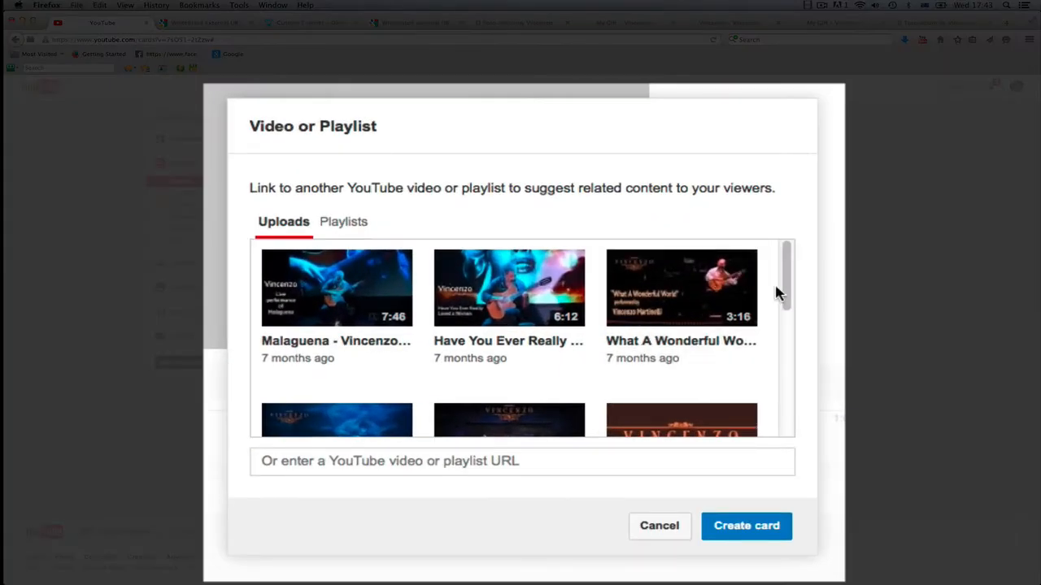
left_click_drag(785, 282, 788, 246)
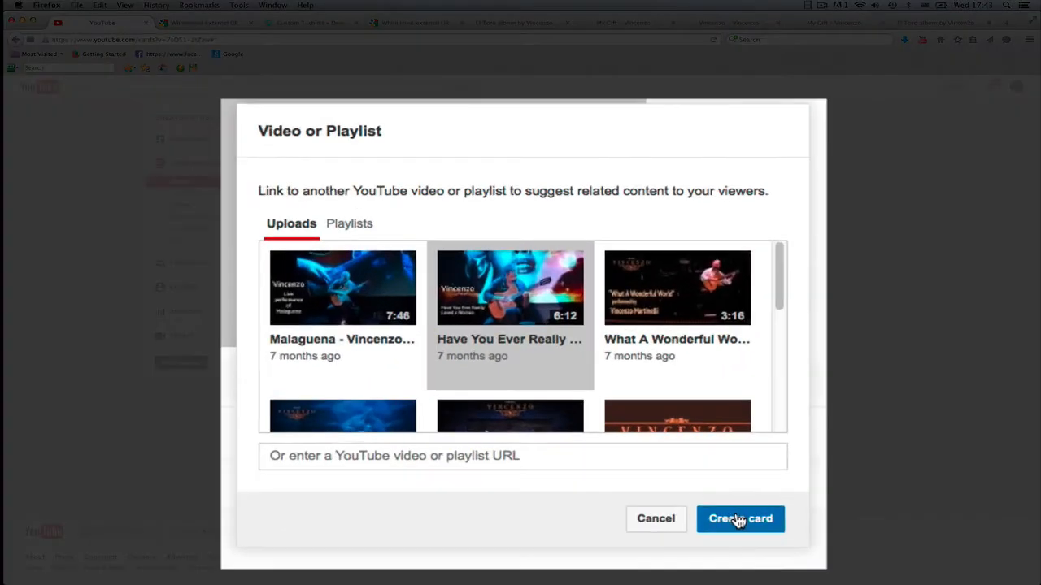
left_click(631, 428)
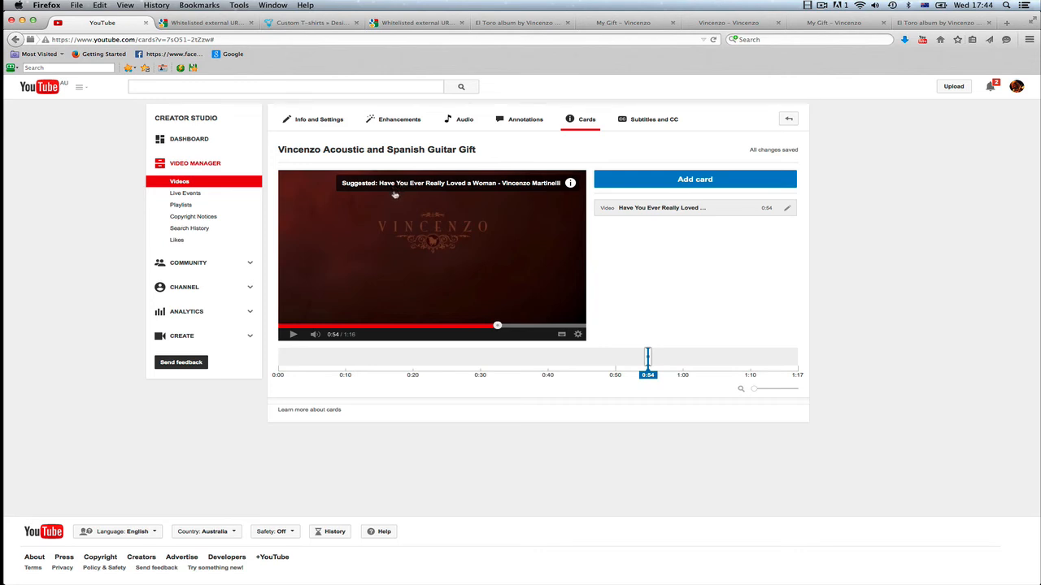
Test the video card by playing from 0:52, pausing at 1:01, and opening and closing the in-video card list
left_click(488, 325)
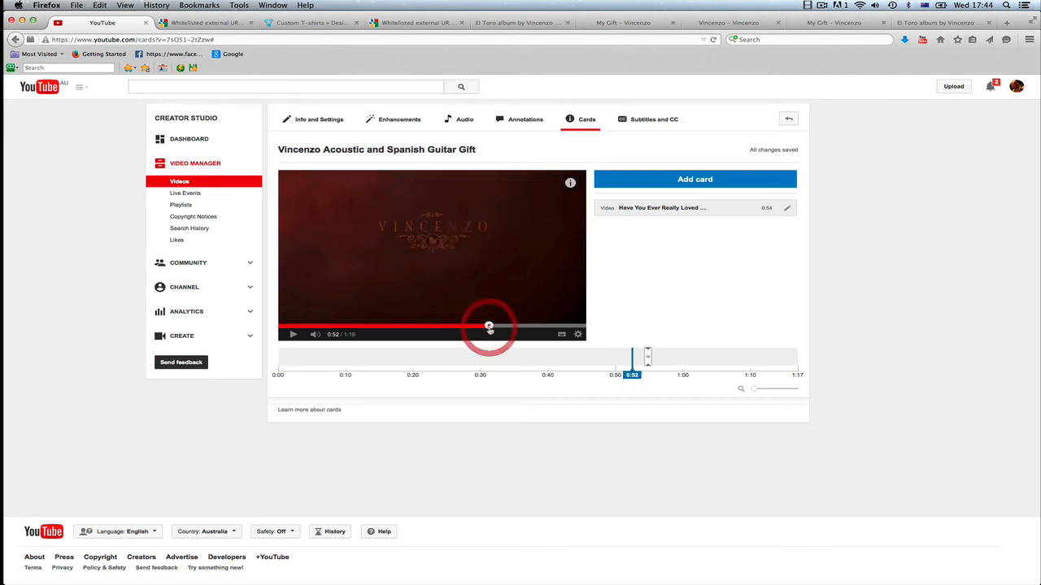
left_click(291, 335)
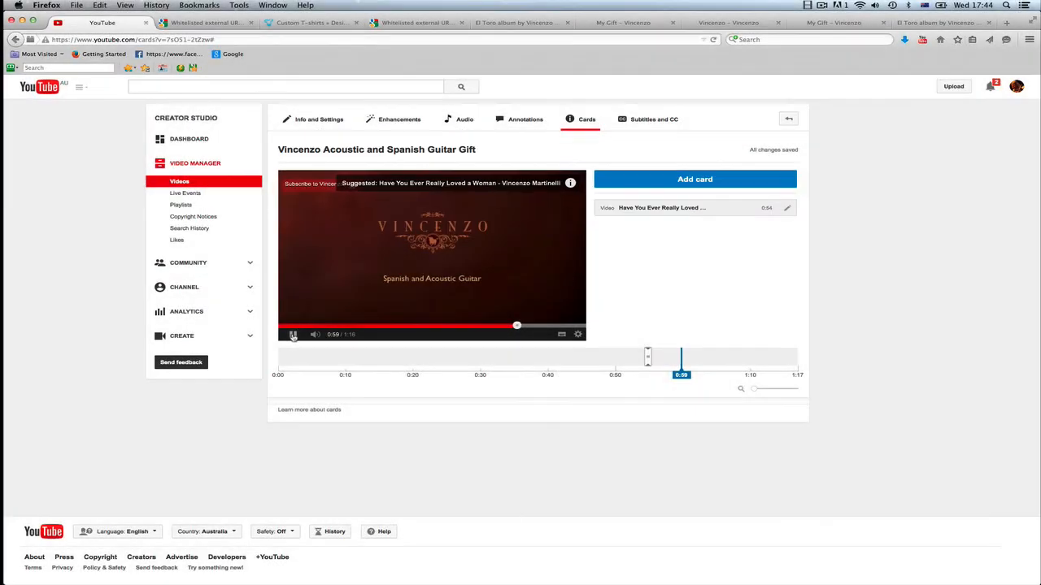
left_click(293, 335)
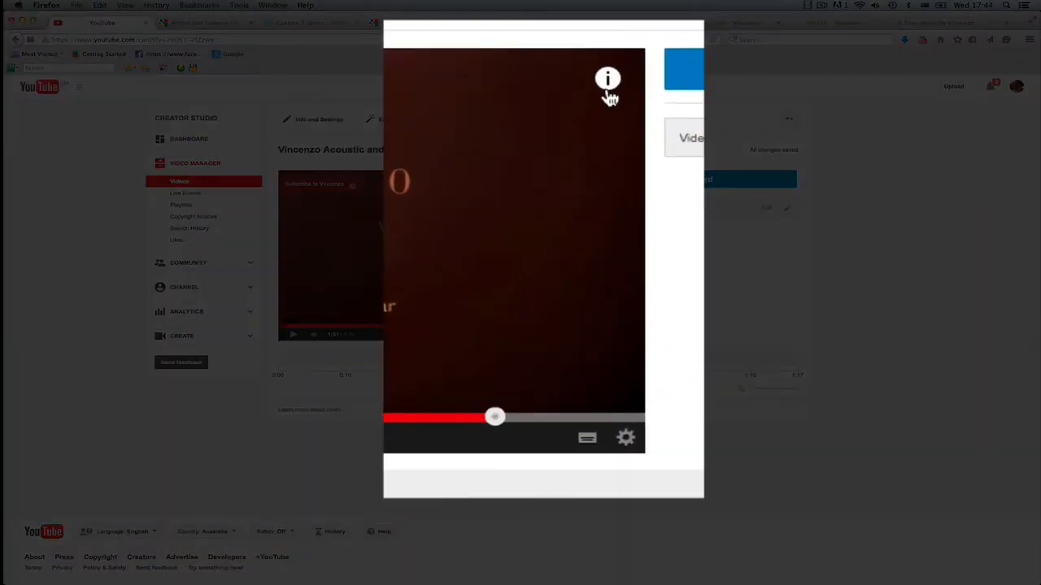
left_click(570, 186)
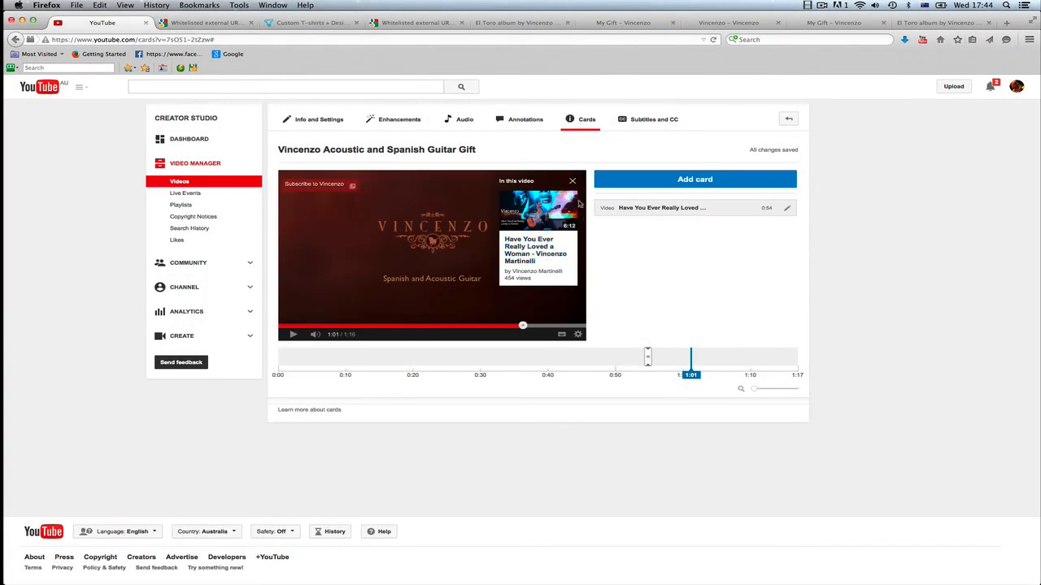
left_click(573, 182)
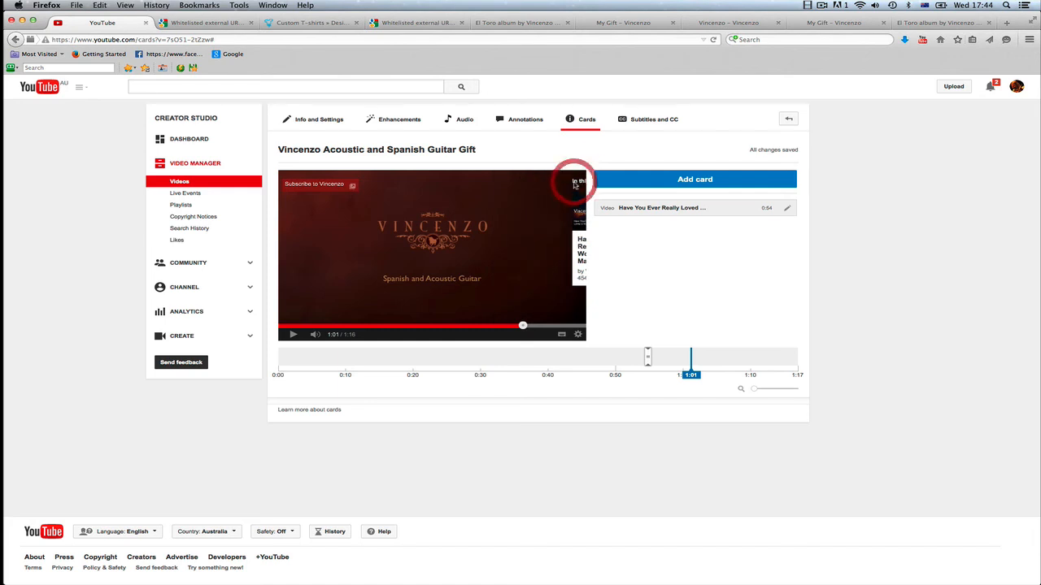
Create a Video or Playlist card at 1:01 linking to the nine-video "Classical and Spanish Guitar" playlist
left_click(688, 180)
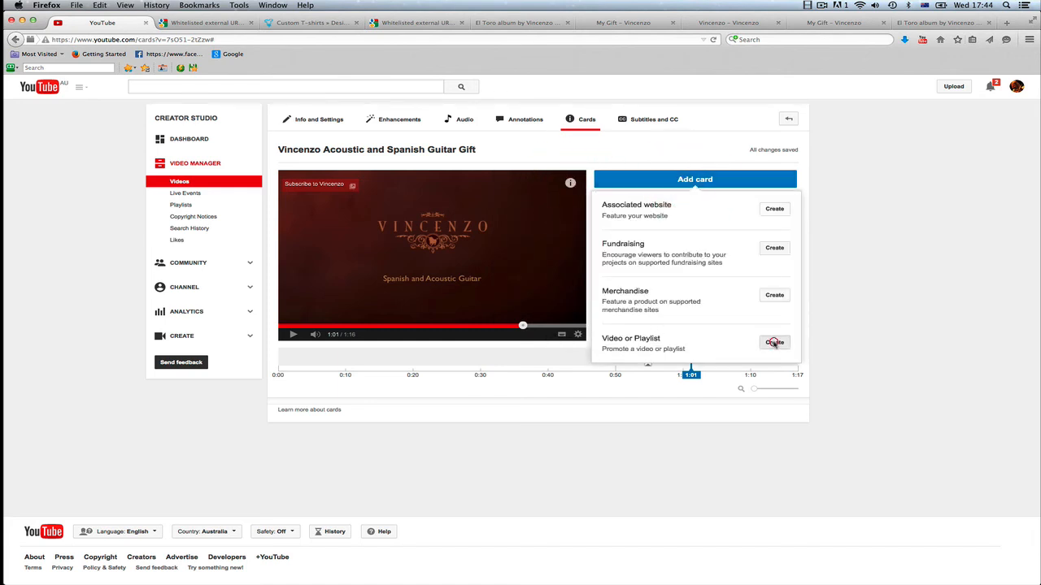
left_click(774, 342)
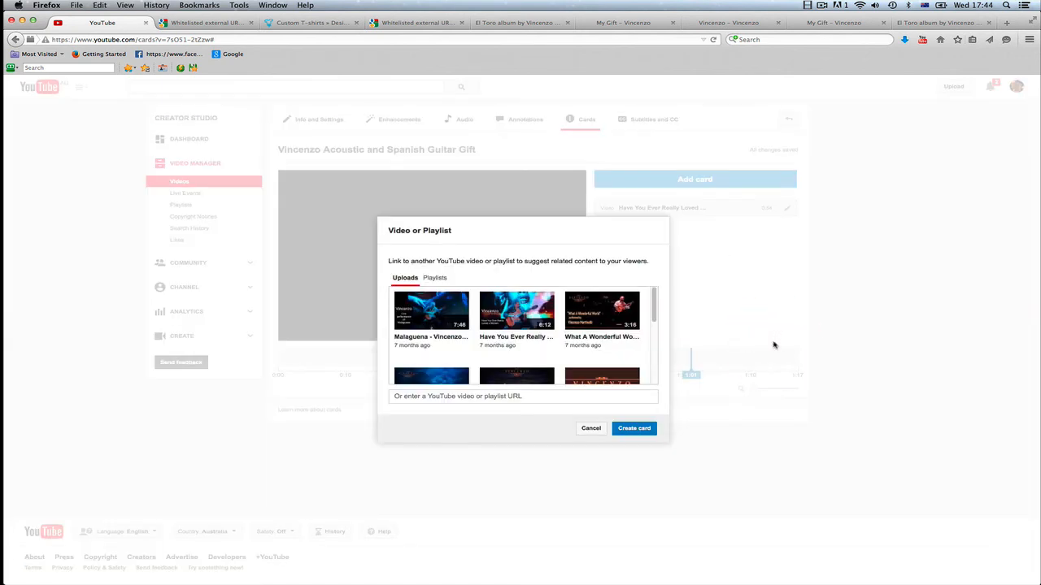
left_click(433, 278)
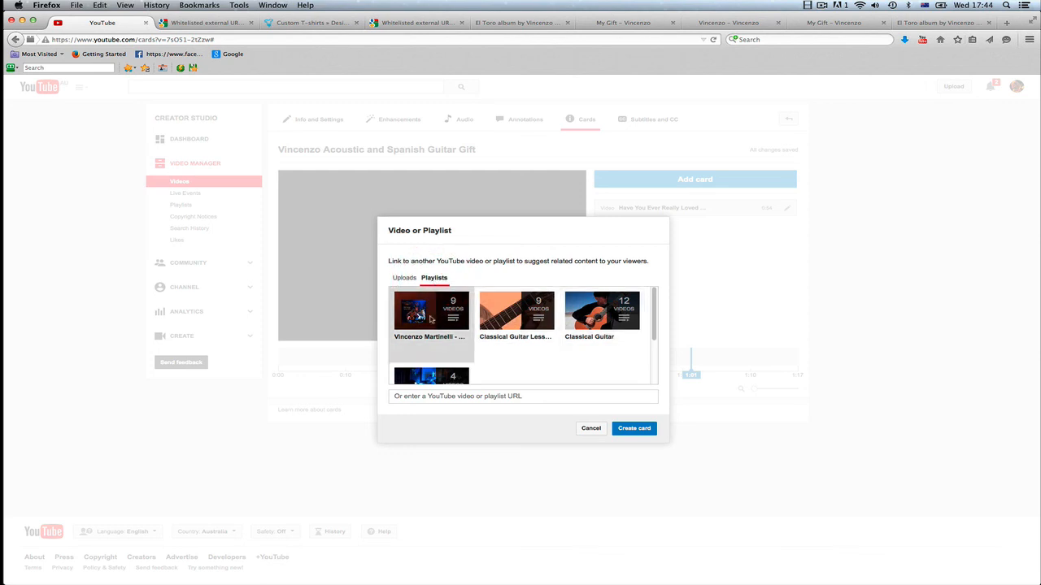
scroll(513, 363, "down", 2)
scroll(513, 364, "up", 2)
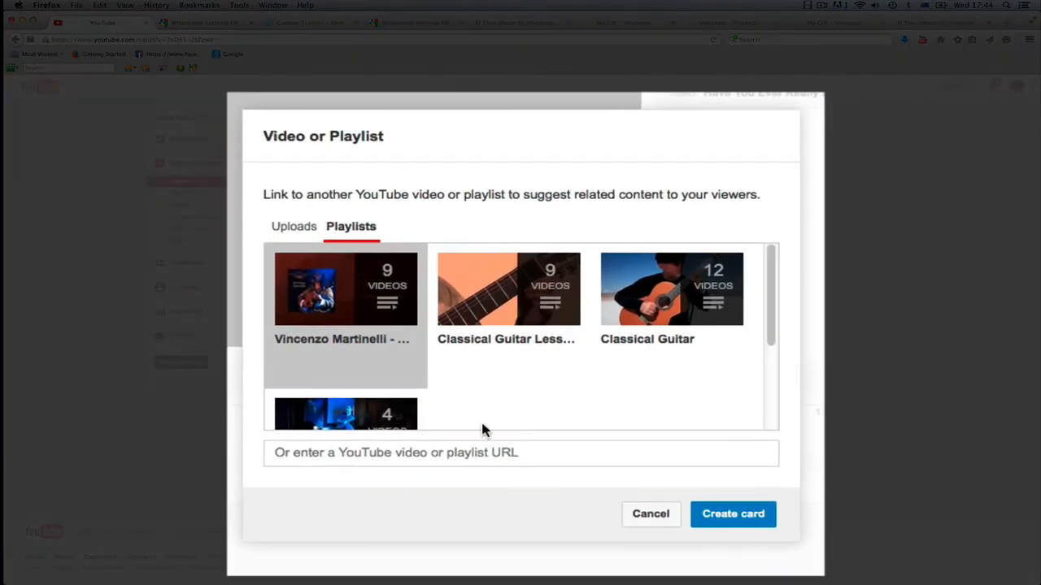
left_click(734, 517)
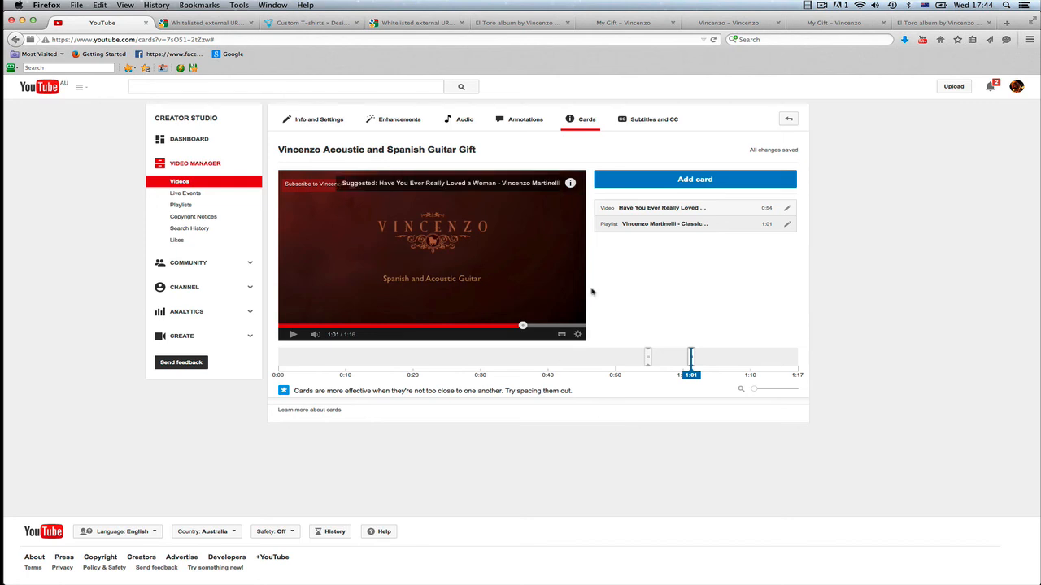
Test the playlist card by playing from 0:56, opening the in-video card list and following the "Classical and Spanish Guitar" playlist link
left_click_drag(522, 325, 503, 326)
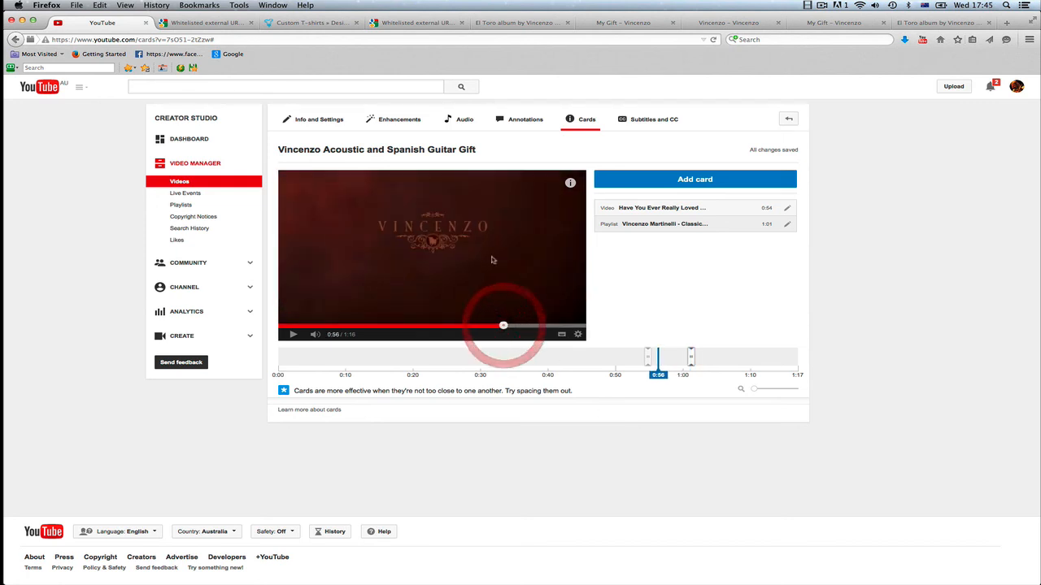
left_click(291, 335)
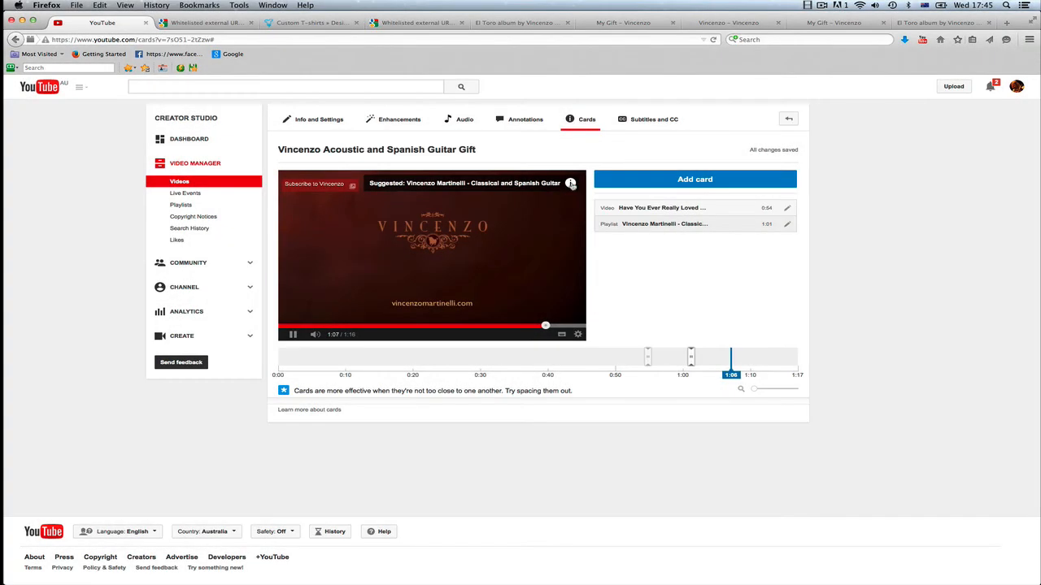
left_click(573, 186)
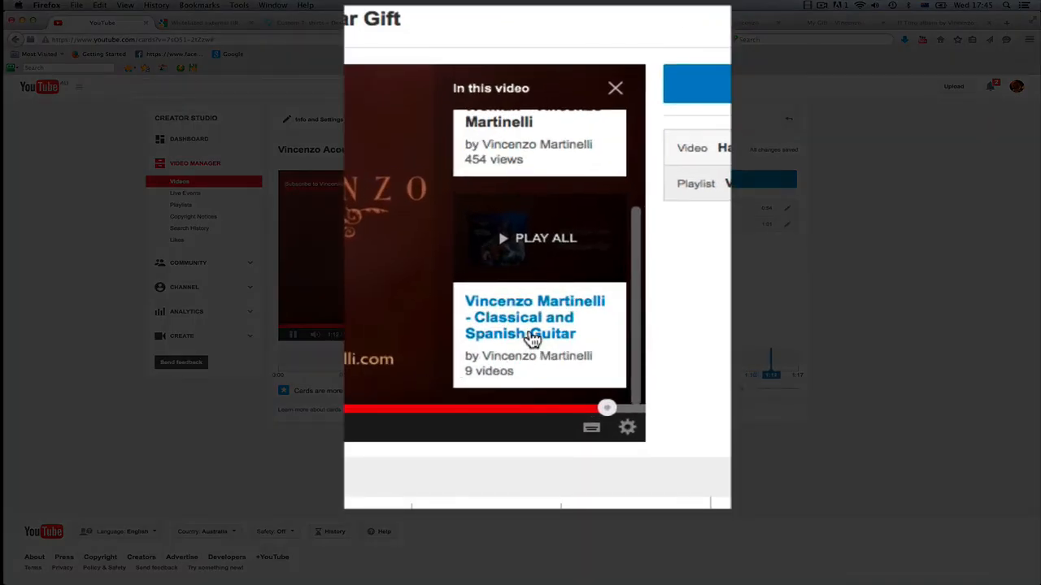
left_click(533, 336)
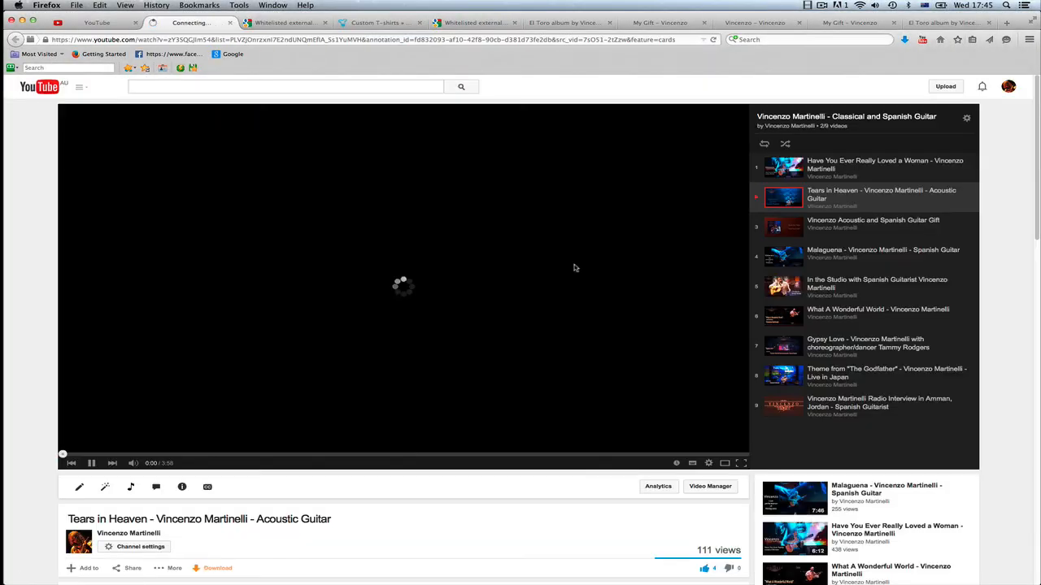